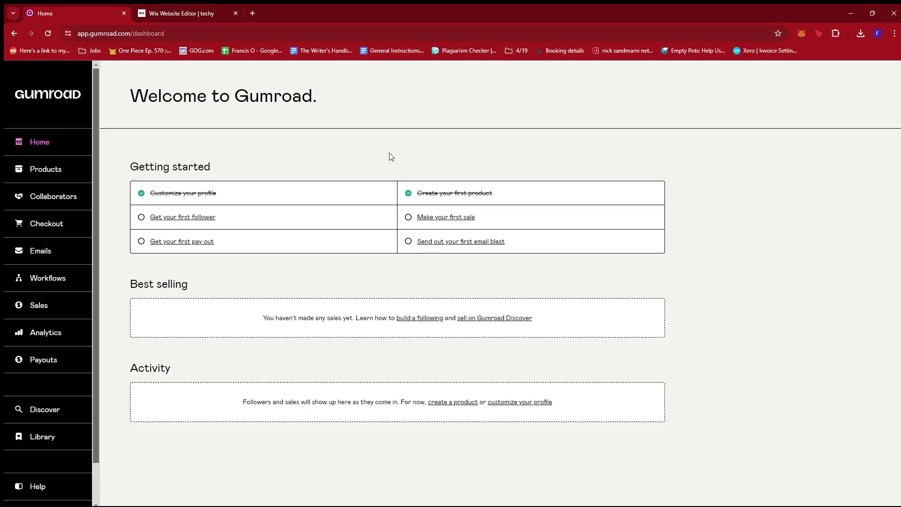
left_click(186, 14)
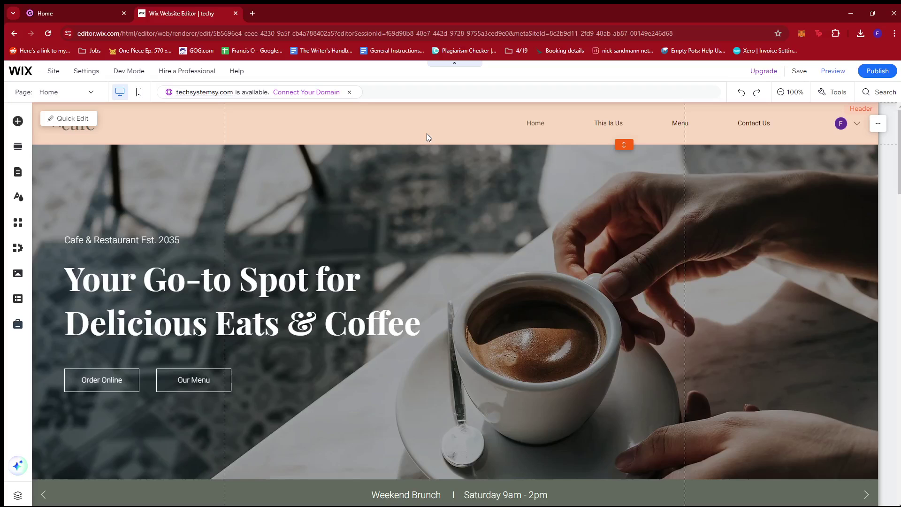
scroll(342, 148, "down", 6)
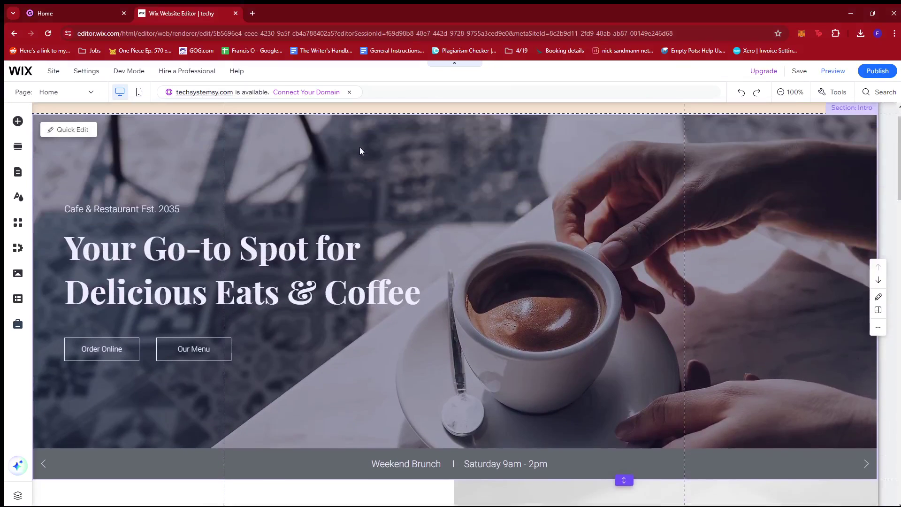
scroll(419, 179, "down", 6)
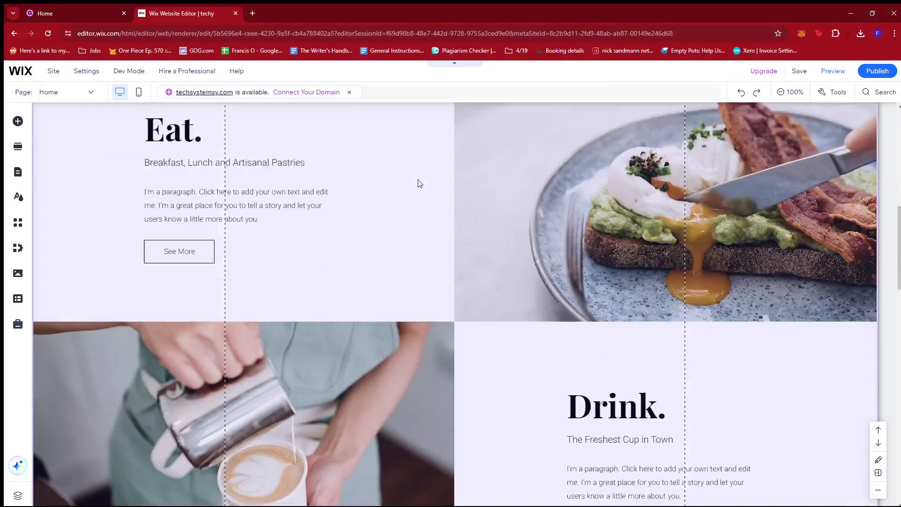
scroll(420, 180, "up", 5)
scroll(423, 184, "up", 6)
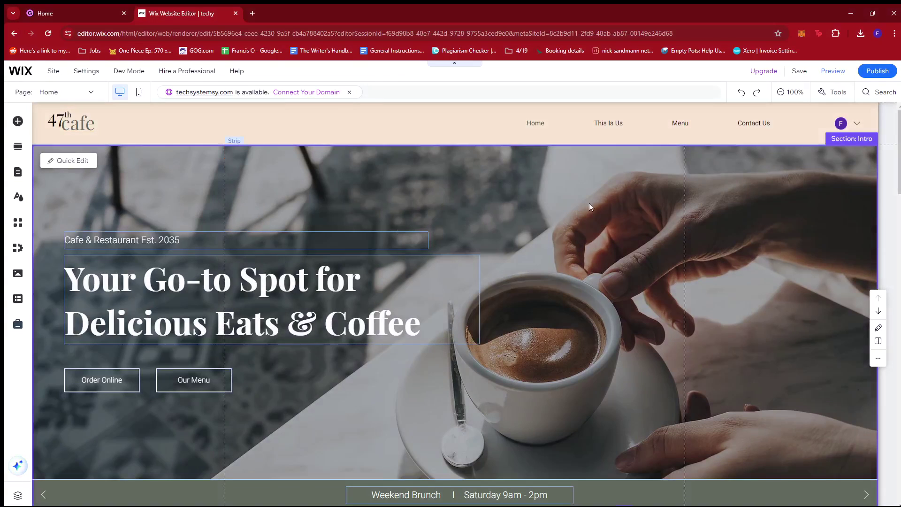
left_click(589, 203)
scroll(680, 244, "down", 2)
scroll(631, 215, "down", 2)
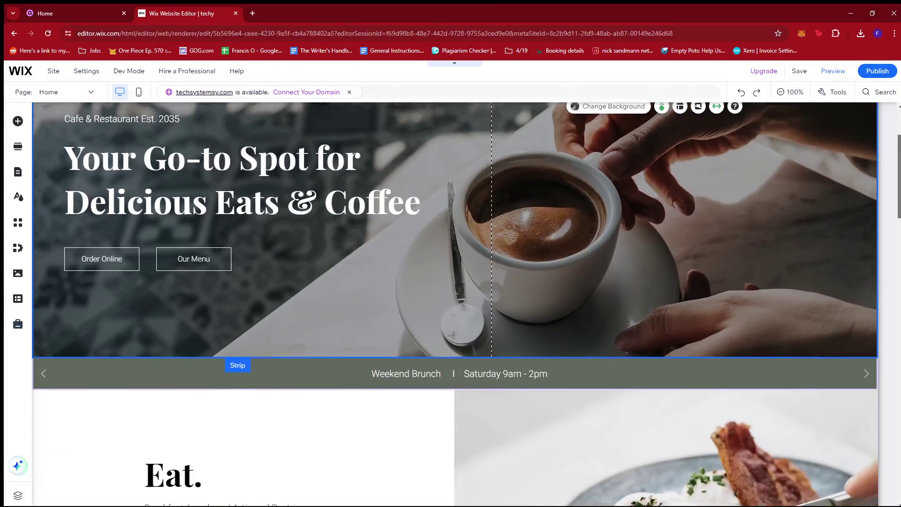
scroll(388, 259, "up", 3)
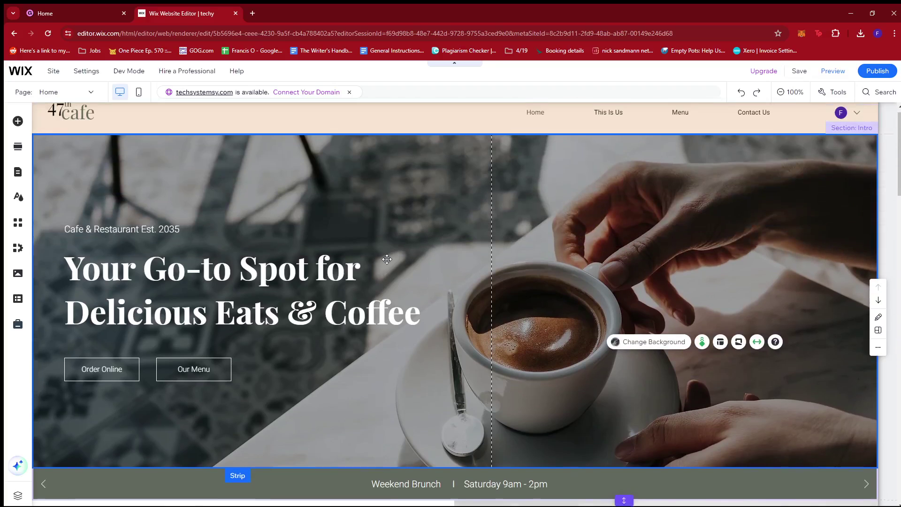
Step: Select the hero heading, enter its text editing, then click away onto the strip
left_click(365, 281)
double_click(363, 298)
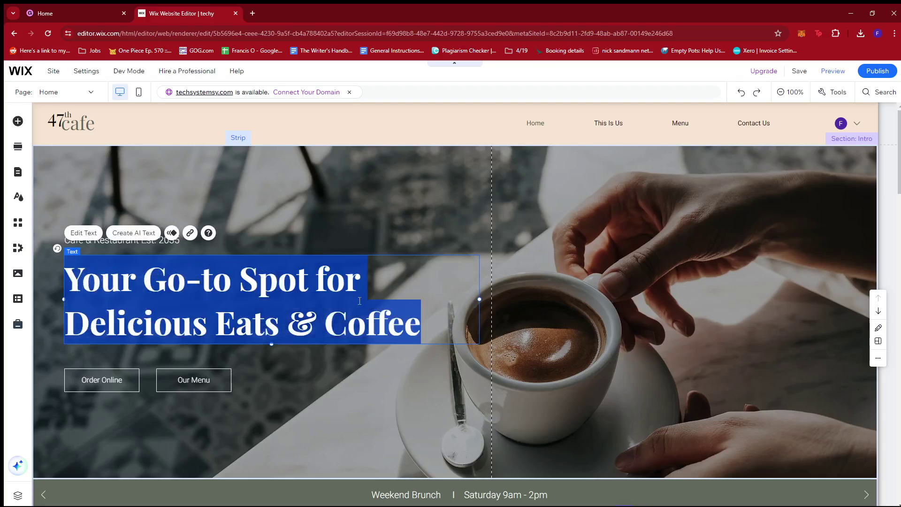
left_click(491, 246)
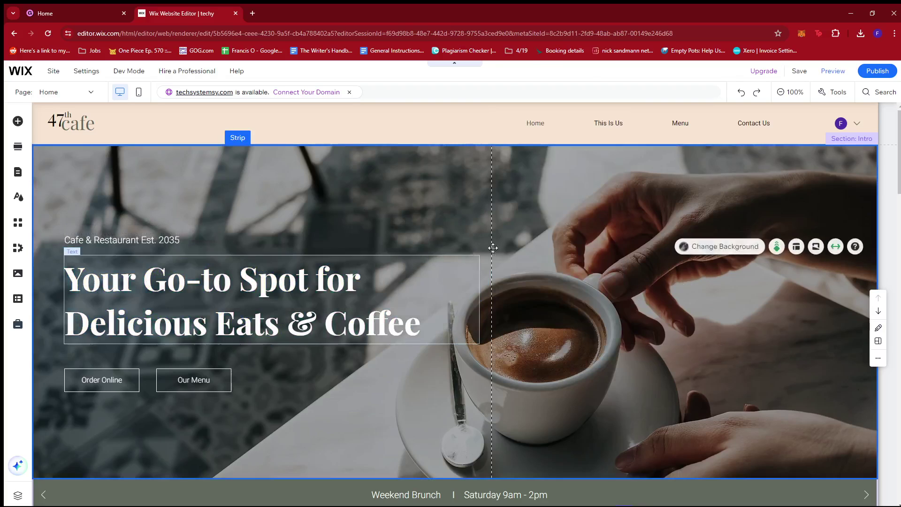
scroll(419, 249, "down", 1)
scroll(373, 208, "up", 1)
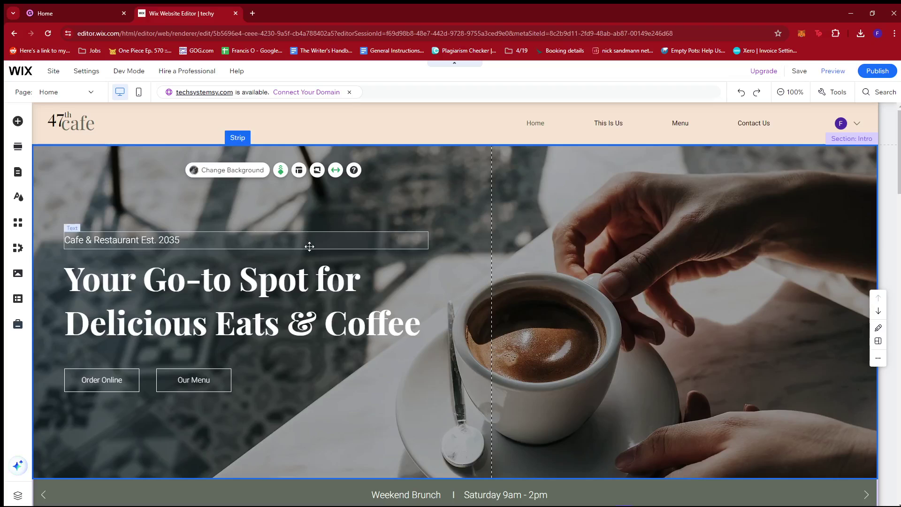
Step: Reselect the hero heading and bring up the site header's Quick Edit panel
left_click(311, 290)
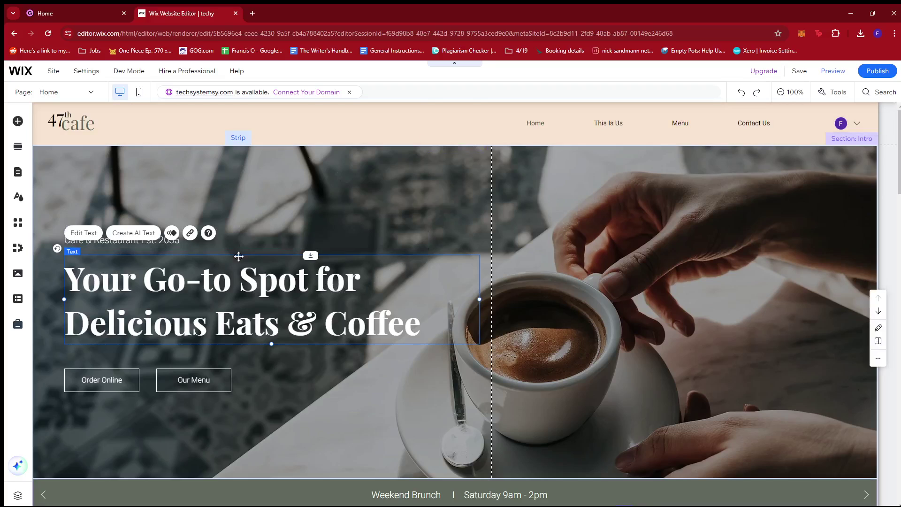
scroll(280, 265, "down", 2)
scroll(371, 305, "up", 2)
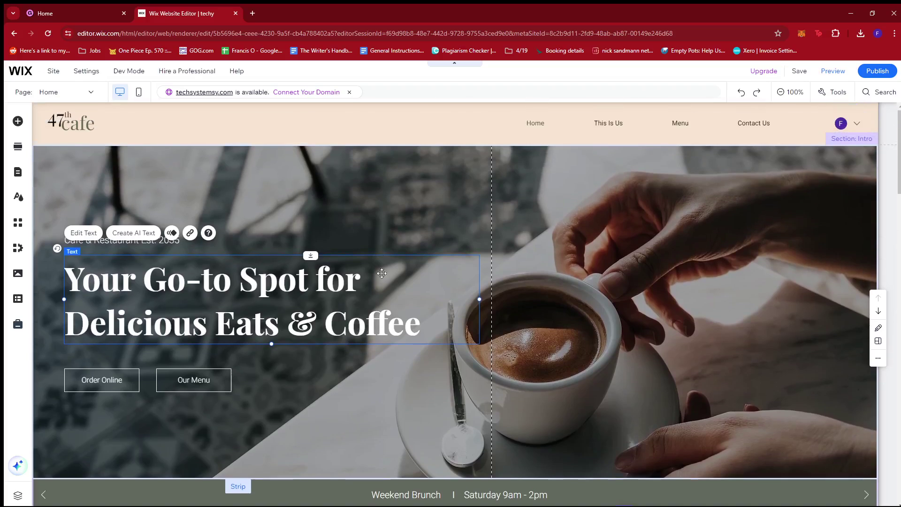
left_click(61, 116)
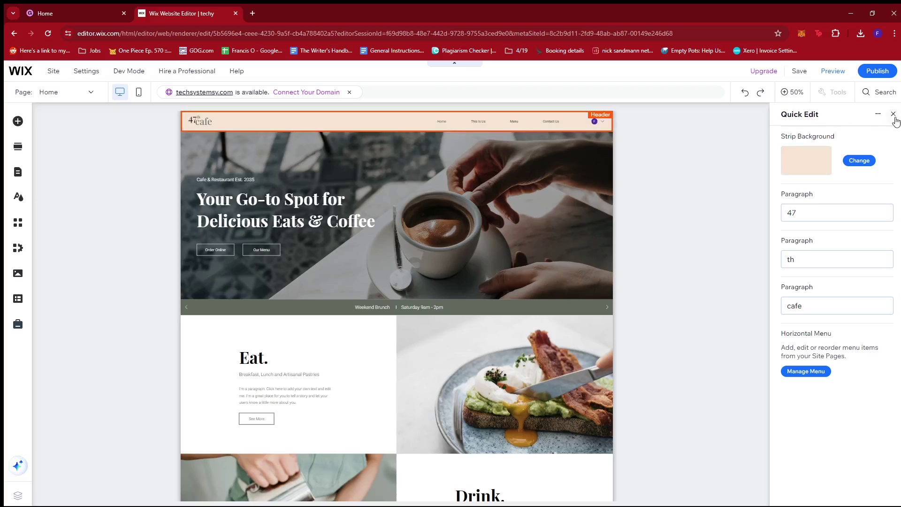
Step: Close the header's quick settings and select the menu, 'Cafe & Restaurant Est. 2035' subtitle and hero heading
left_click(894, 115)
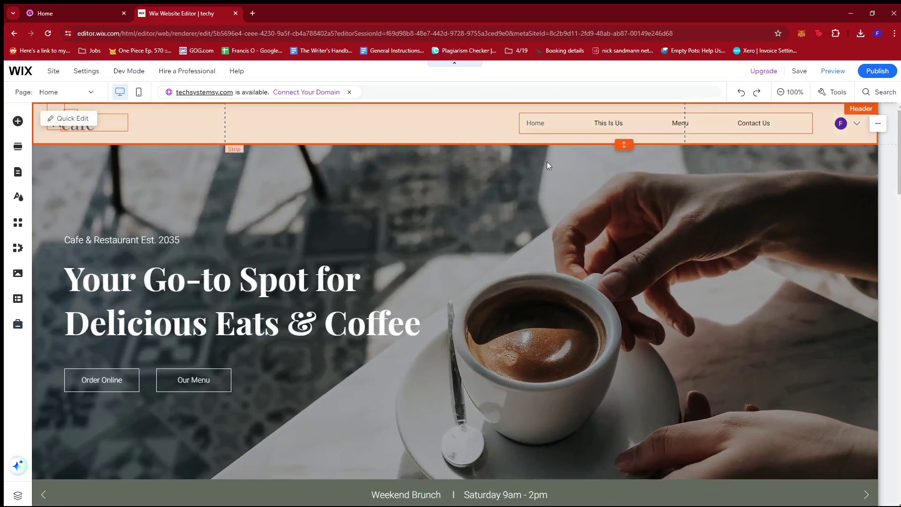
left_click(544, 120)
left_click(339, 293)
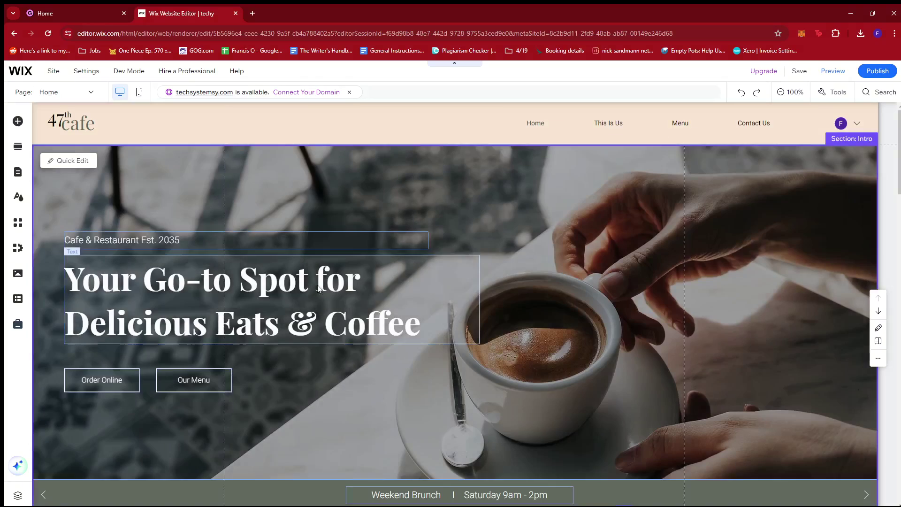
left_click(196, 236)
left_click(479, 279)
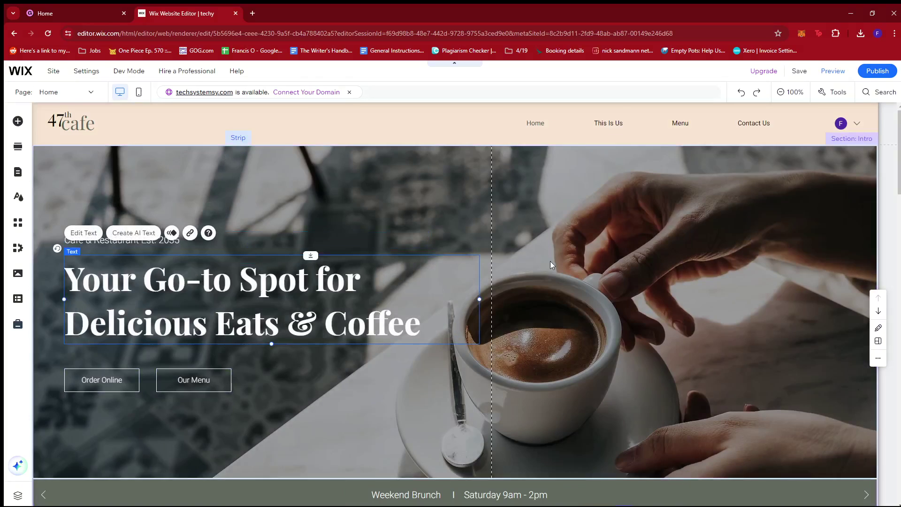
Step: Select the hero's Order Online and Our Menu buttons, then the hero heading
scroll(282, 300, "down", 1)
left_click(100, 336)
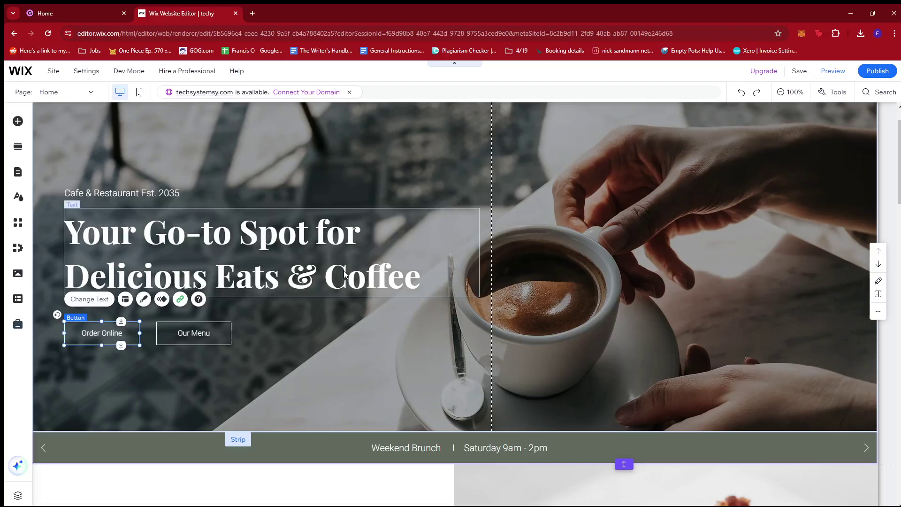
left_click(190, 339)
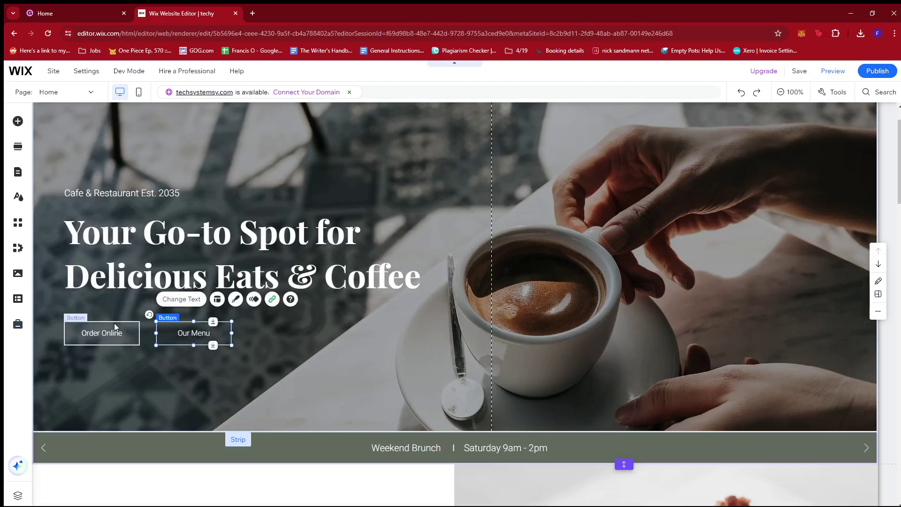
left_click(112, 330)
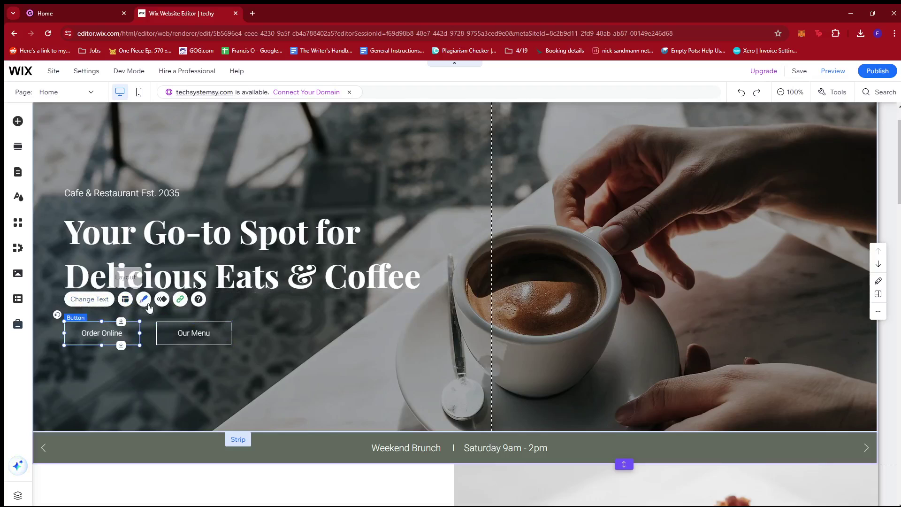
left_click(449, 271)
scroll(457, 259, "down", 4)
Step: Inspect the Weekend Brunch strip and the Drink section's heading, subtitle, paragraph and See More button
left_click(450, 257)
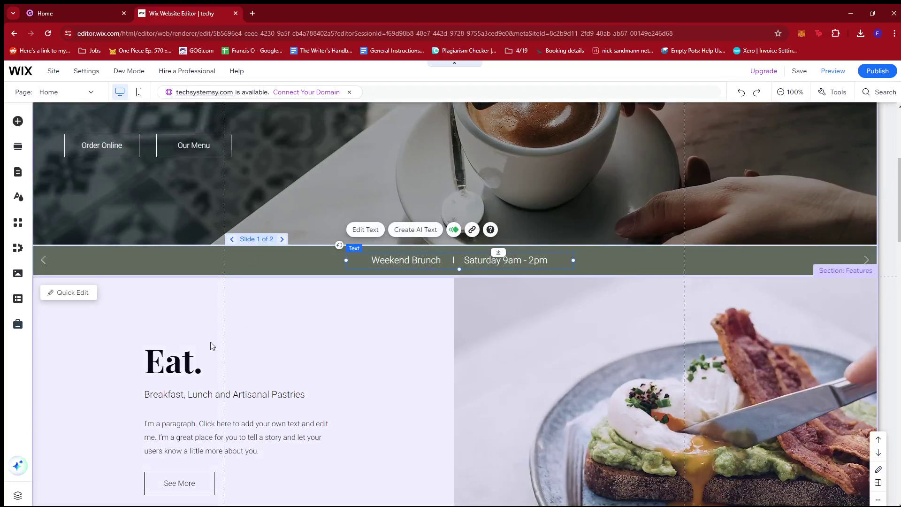
scroll(613, 341, "down", 3)
scroll(614, 341, "down", 2)
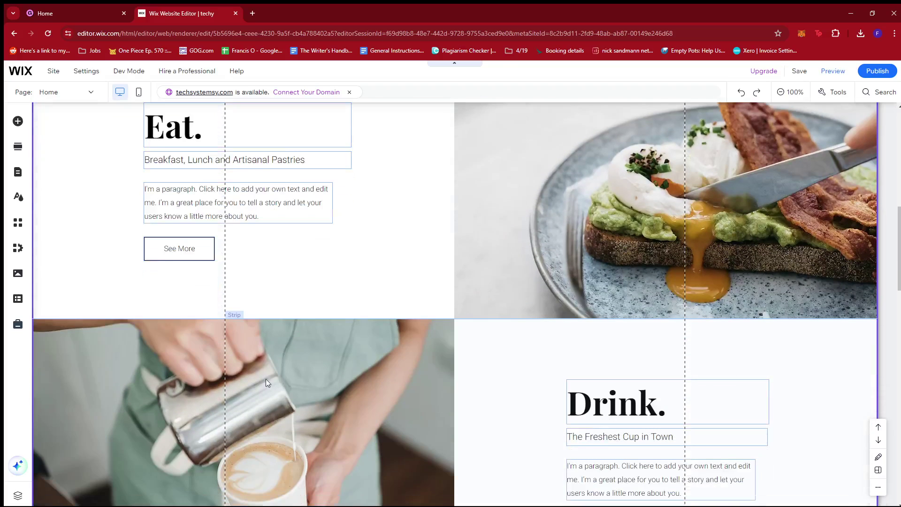
scroll(686, 374, "down", 2)
left_click(617, 313)
left_click(632, 350)
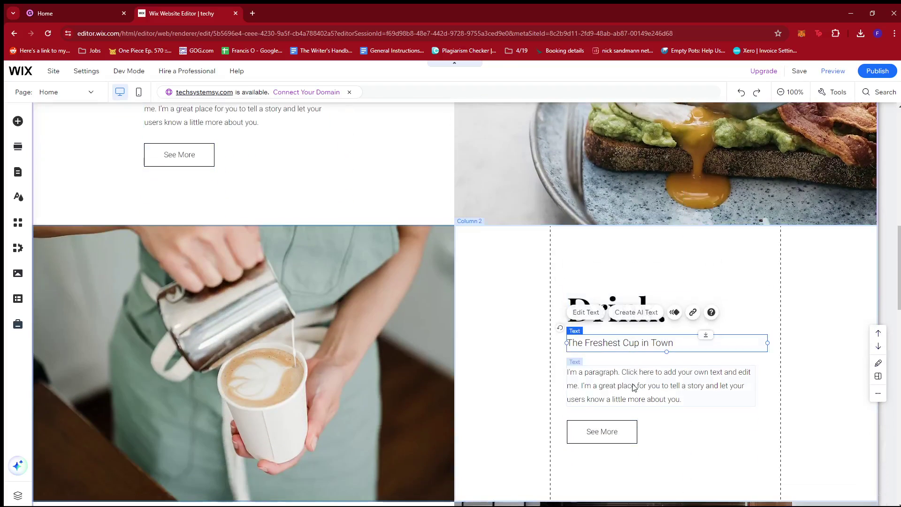
left_click(592, 396)
scroll(570, 435, "down", 4)
left_click(606, 248)
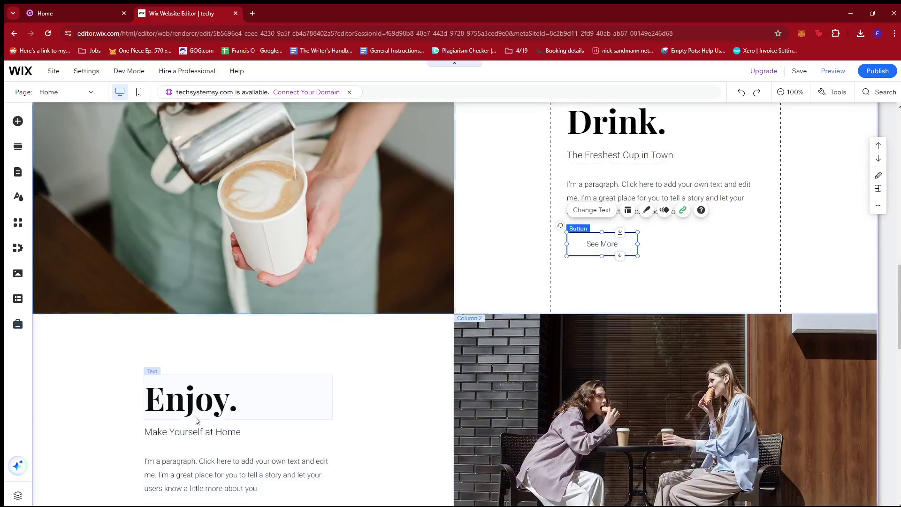
Step: Select the Enjoy section's heading, left column and paragraph, then scroll back to the top
left_click(248, 399)
left_click(247, 454)
scroll(246, 423, "down", 3)
left_click(235, 337)
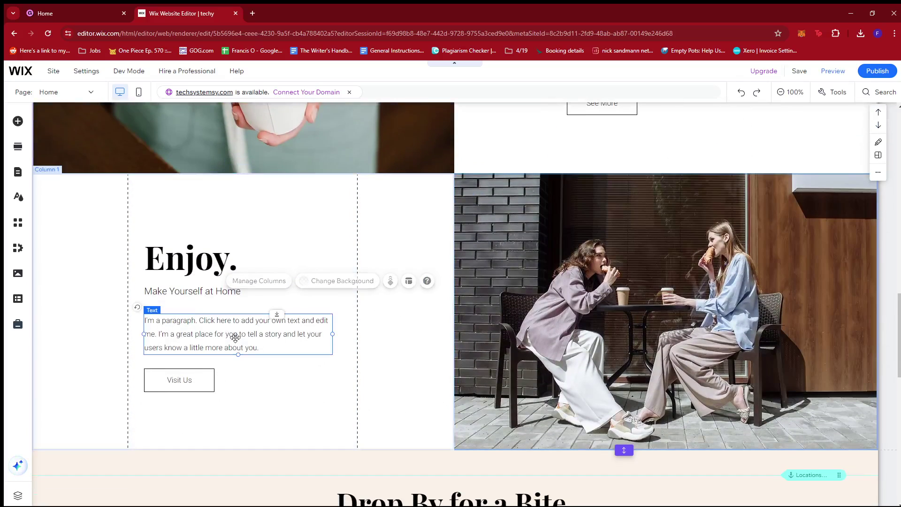
scroll(230, 305, "up", 15)
scroll(229, 281, "up", 3)
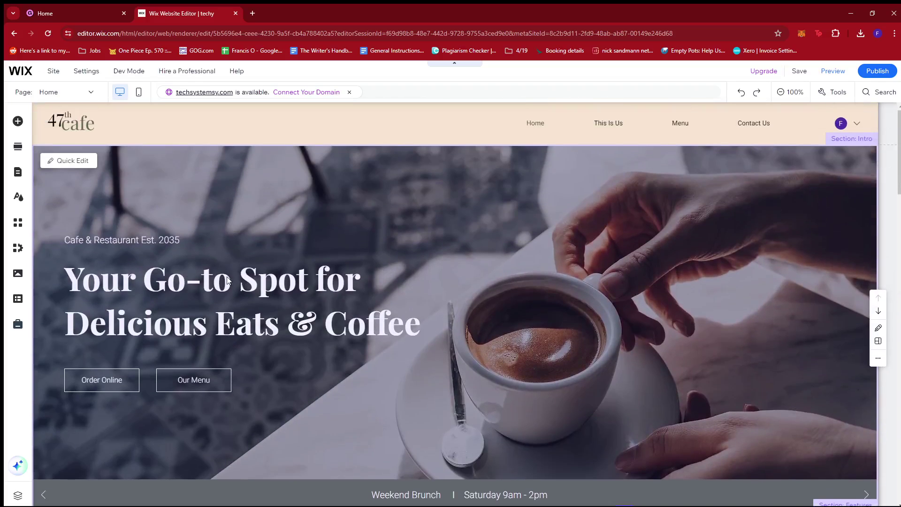
Step: Browse the Add Elements panel's text, button, strip, shape and box categories
left_click(20, 122)
left_click(50, 141)
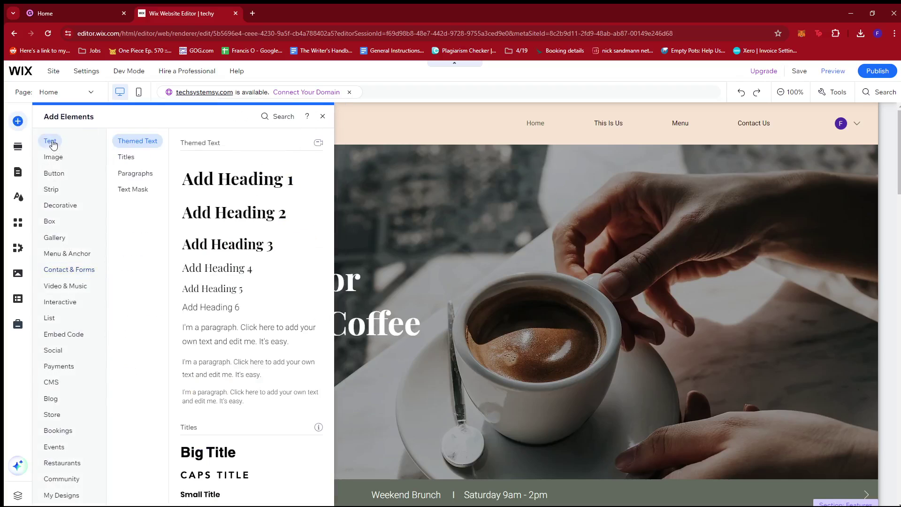
left_click(56, 174)
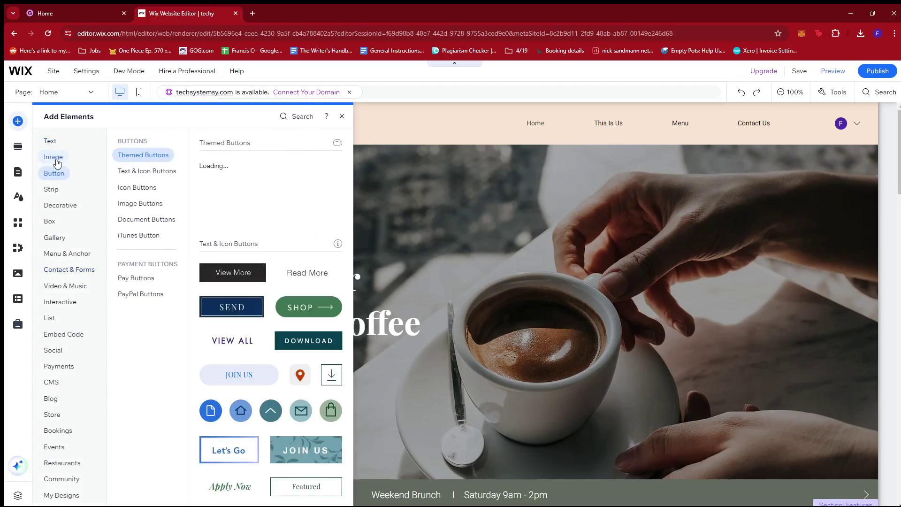
left_click(56, 190)
left_click(64, 205)
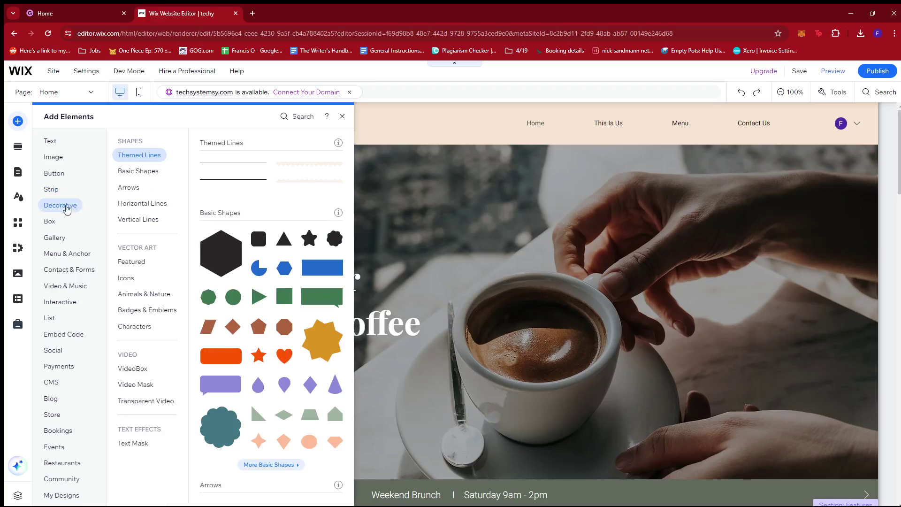
left_click(52, 223)
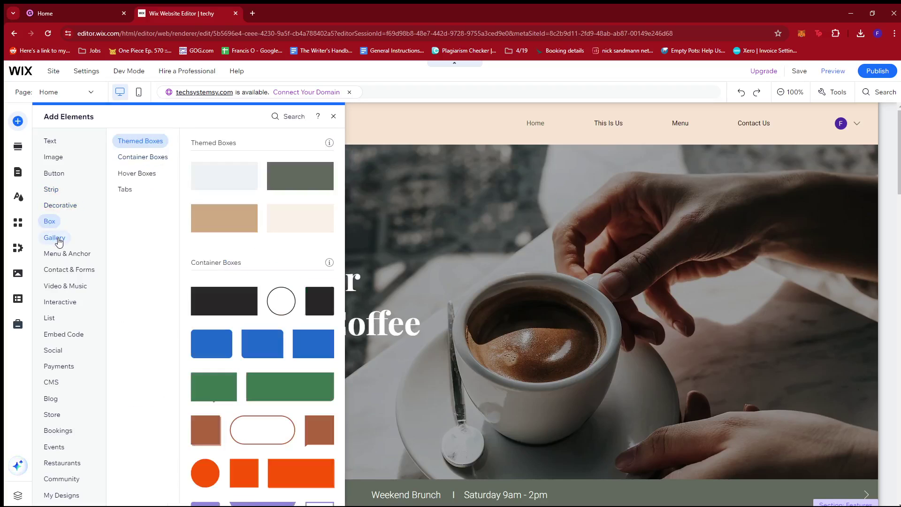
Step: Check the Gallery, Menu & Anchor and Embed Code elements, then close the panel
left_click(56, 238)
left_click(70, 253)
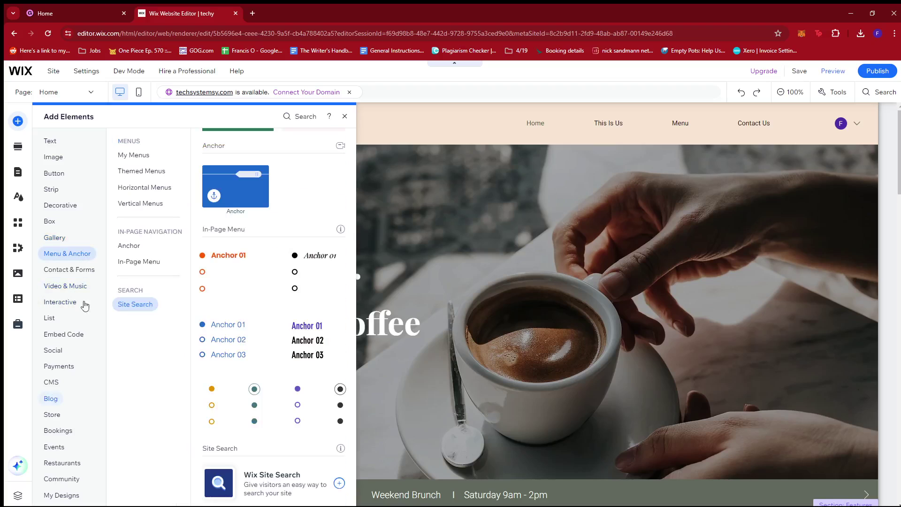
left_click(64, 335)
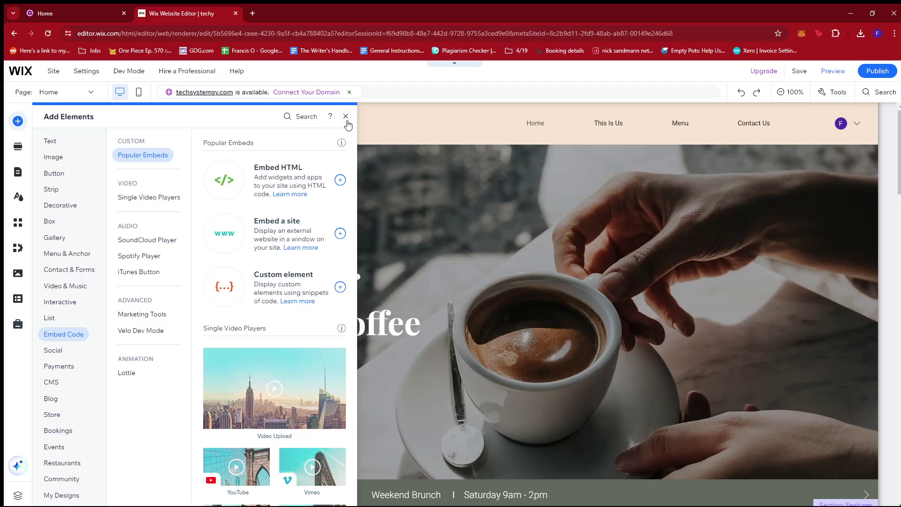
left_click(346, 117)
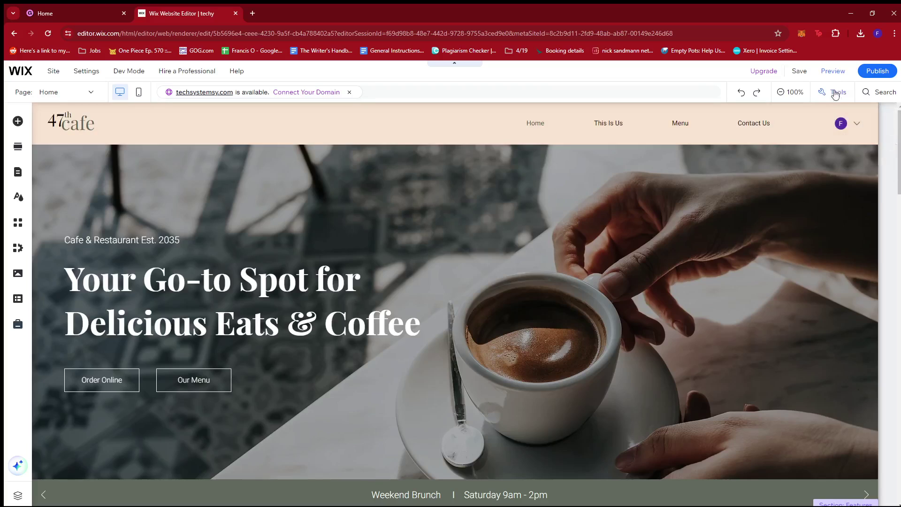
Step: Save the cafe site, dismiss the 'Your changes are saved' message, and publish it
mouse_move(885, 73)
mouse_move(798, 72)
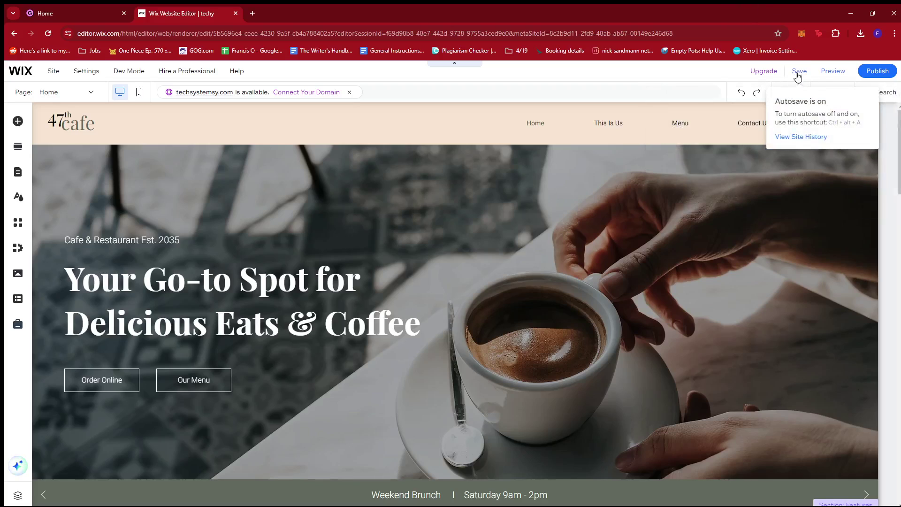
left_click(802, 74)
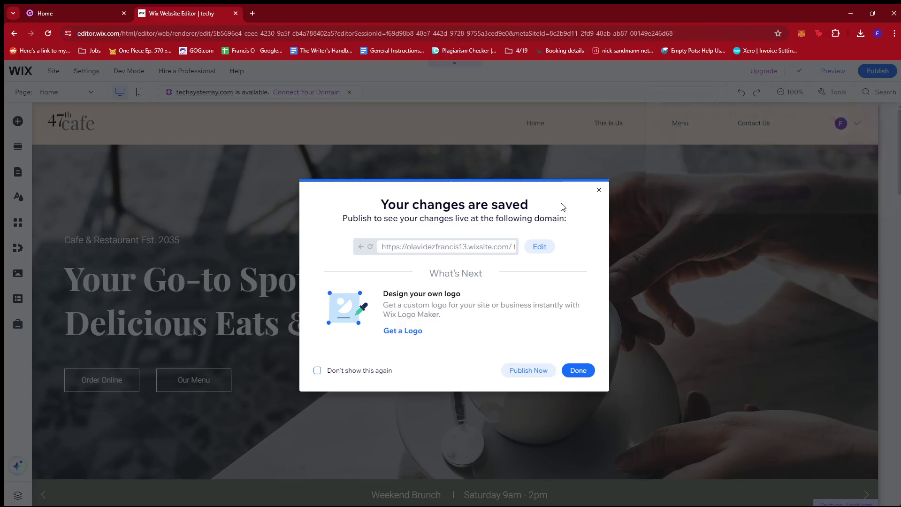
left_click(598, 192)
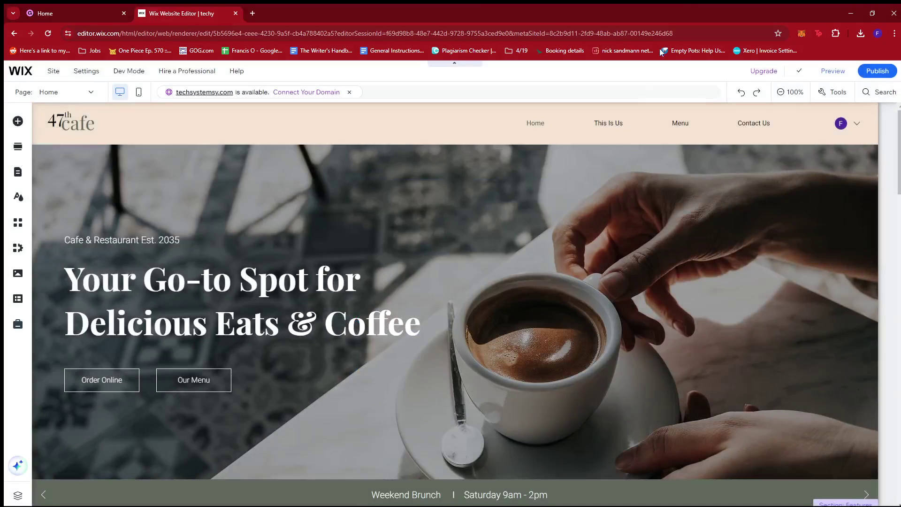
left_click(876, 72)
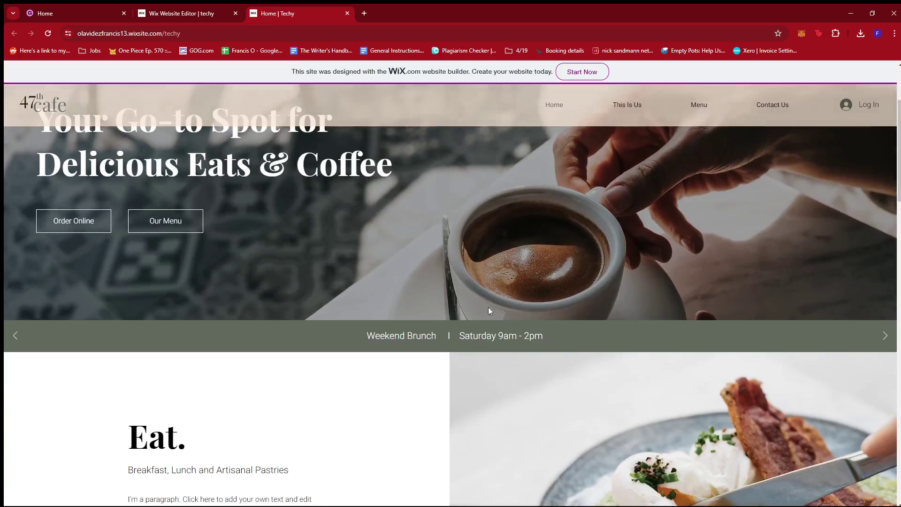
Step: Scroll through the published cafe homepage to review it
scroll(453, 322, "up", 3)
scroll(425, 272, "down", 13)
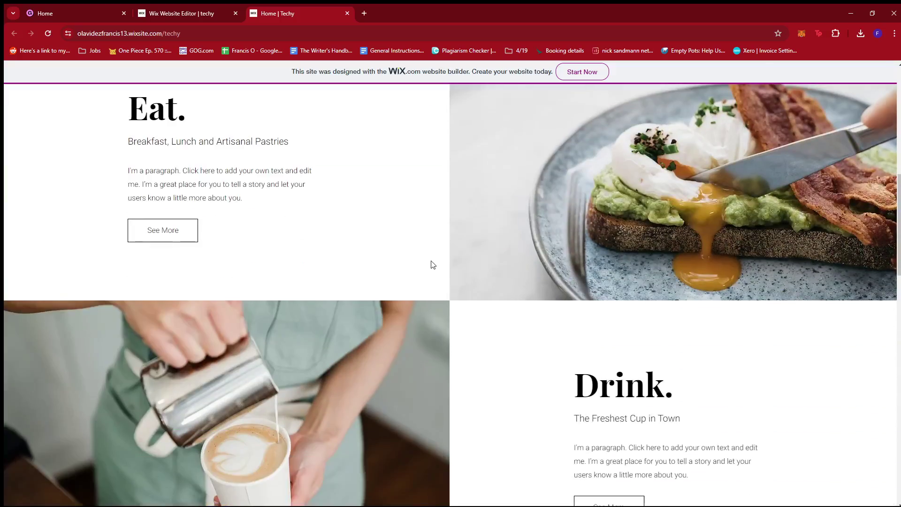
scroll(563, 244, "down", 5)
scroll(590, 239, "up", 6)
scroll(586, 240, "down", 13)
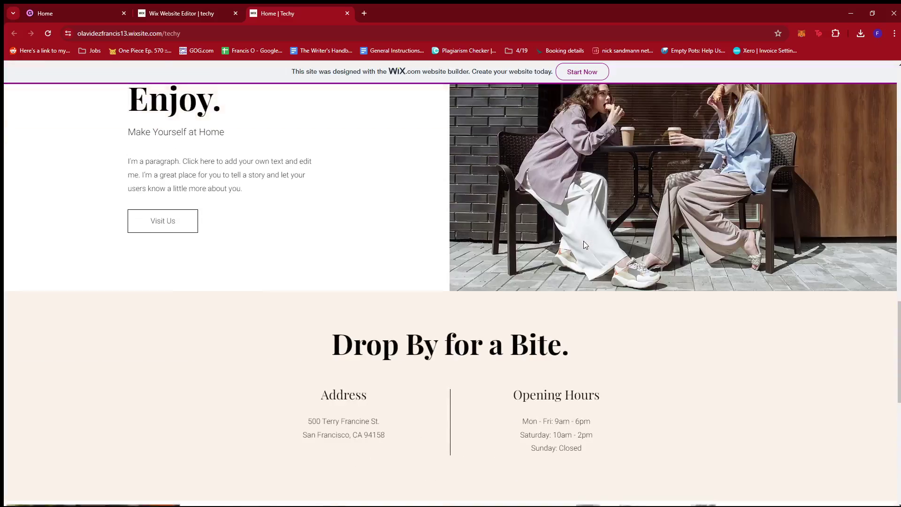
scroll(590, 245, "down", 2)
scroll(572, 247, "up", 9)
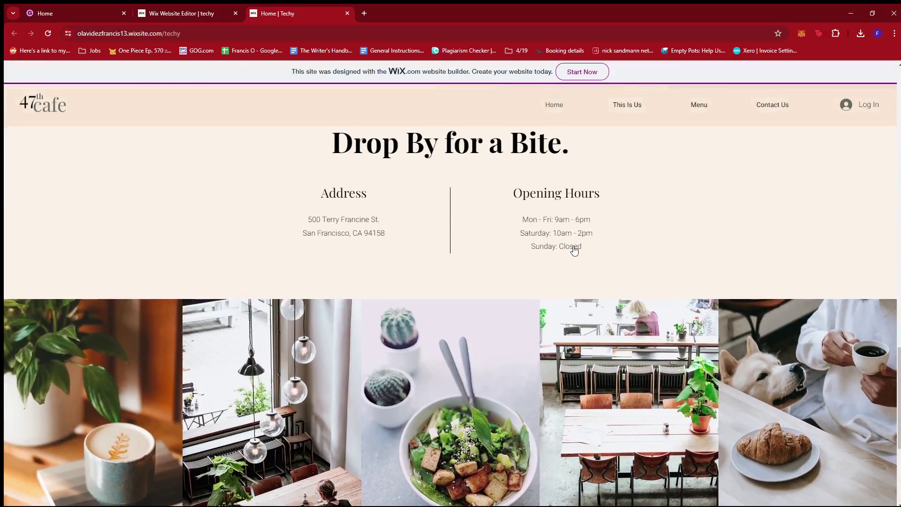
scroll(566, 245, "up", 6)
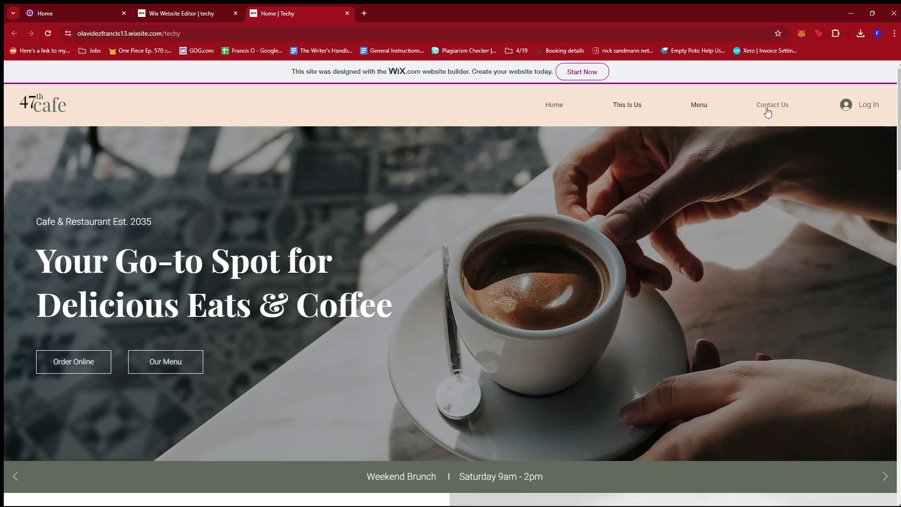
Step: Review the live Menu page, return to Home, and close the live site tab
left_click(702, 108)
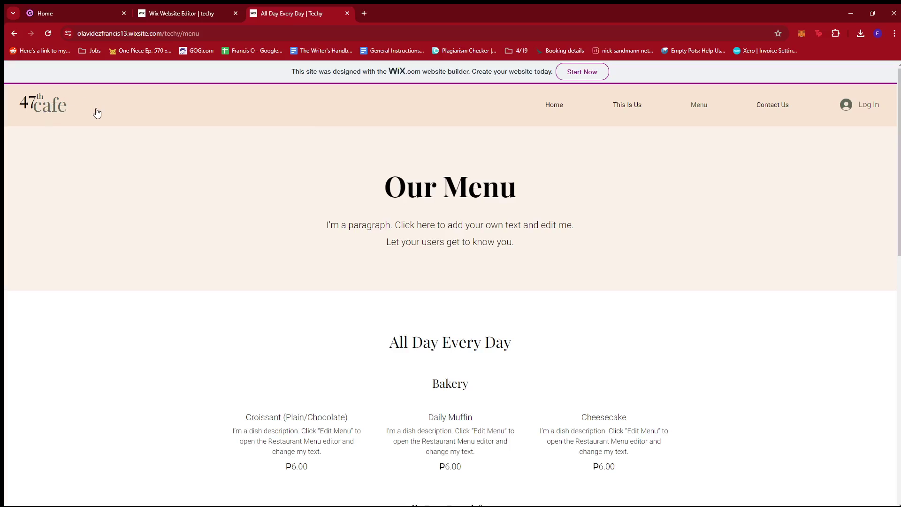
scroll(358, 228, "down", 4)
scroll(338, 225, "up", 2)
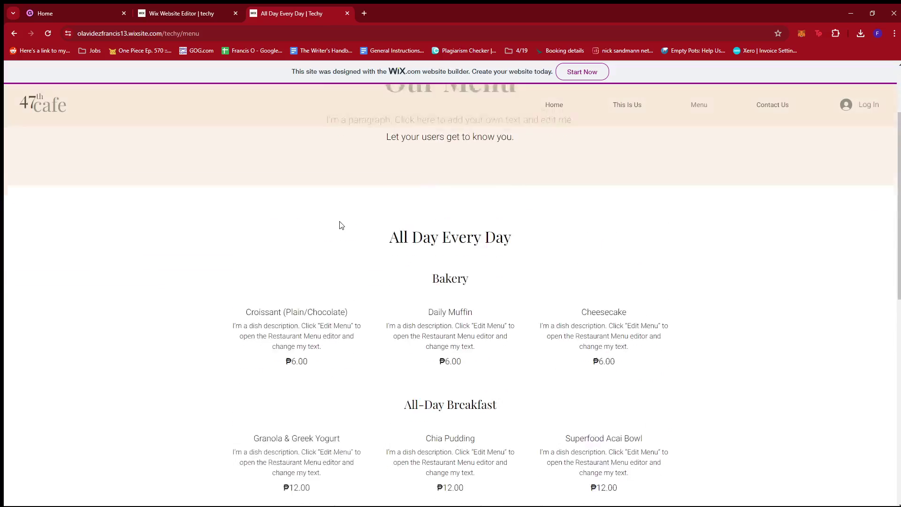
scroll(346, 225, "down", 6)
scroll(432, 242, "up", 10)
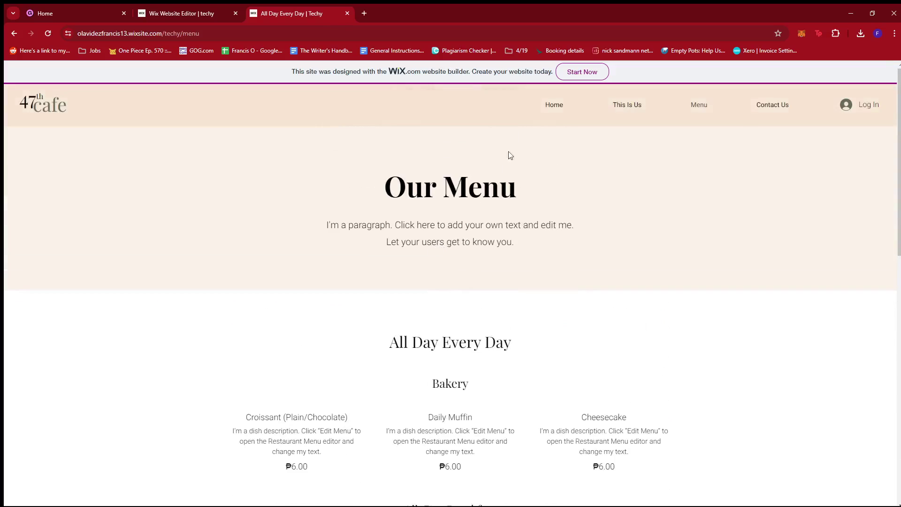
left_click(555, 104)
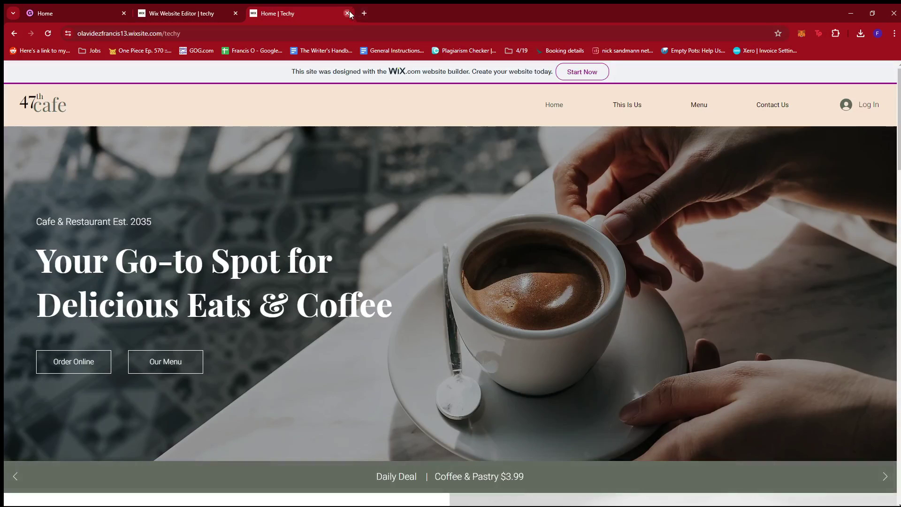
key("ctrl+w")
Step: Dismiss the publish congratulations and open the site dashboard via the WIX logo menu
left_click(599, 191)
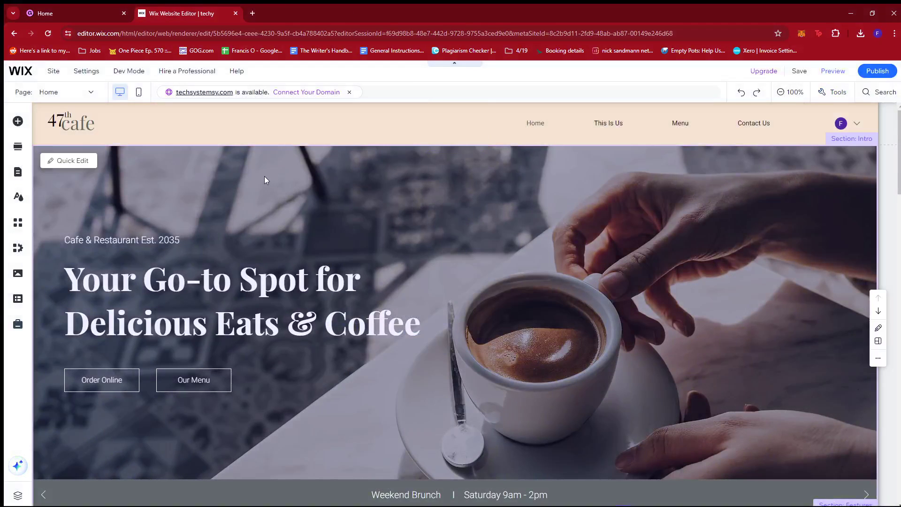
mouse_move(27, 74)
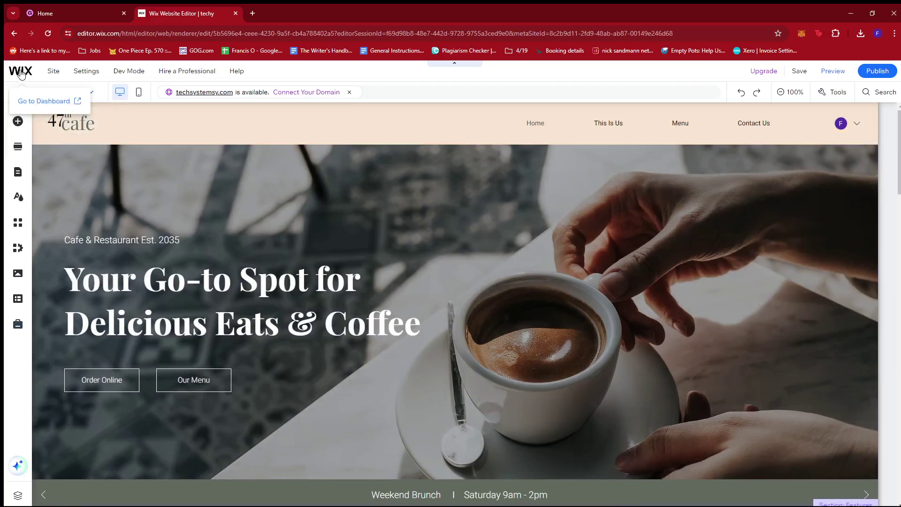
left_click(48, 104)
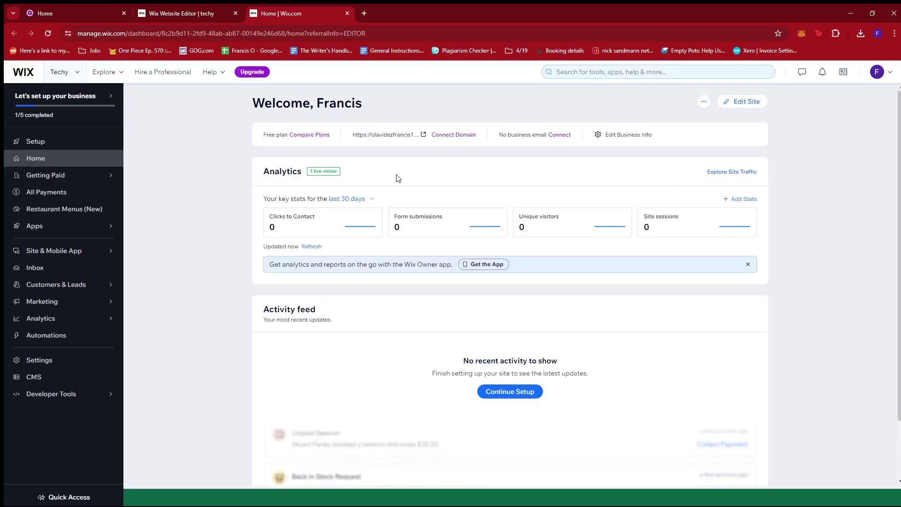
Step: Switch to Gumroad and start a new product from the Products page
left_click(85, 10)
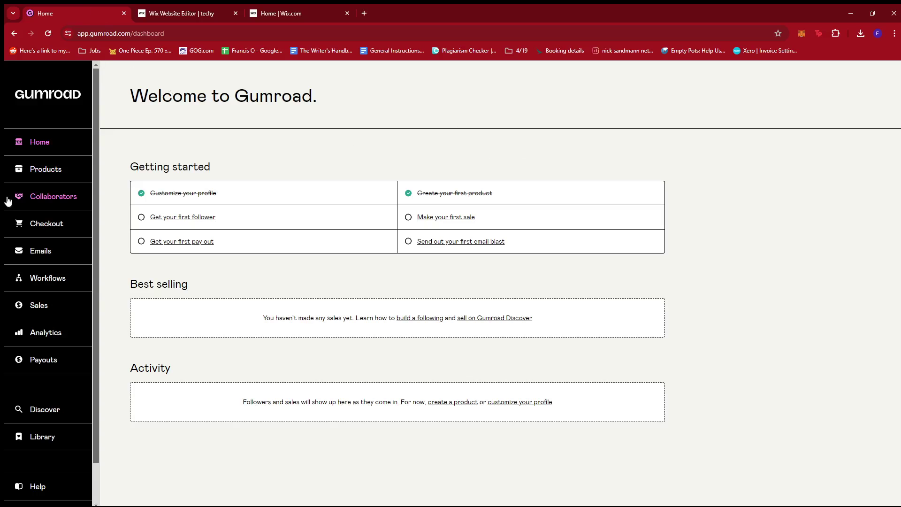
left_click(49, 174)
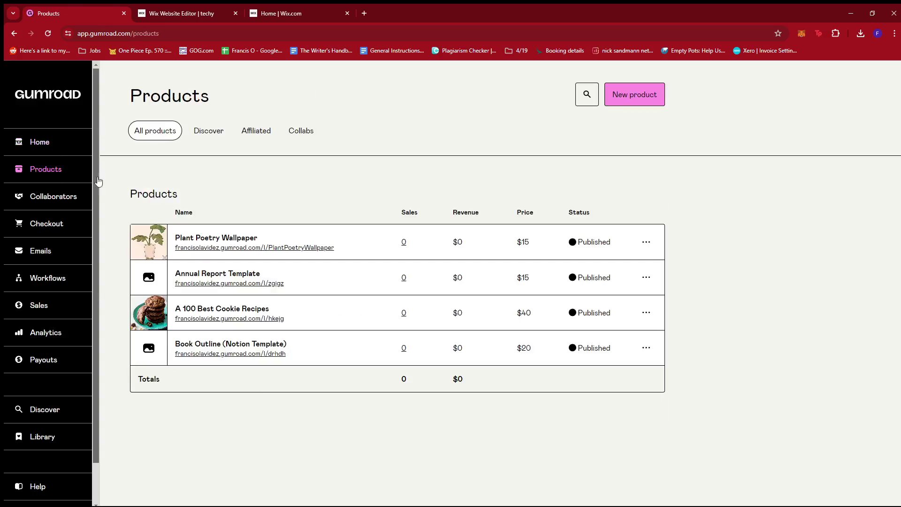
left_click(632, 96)
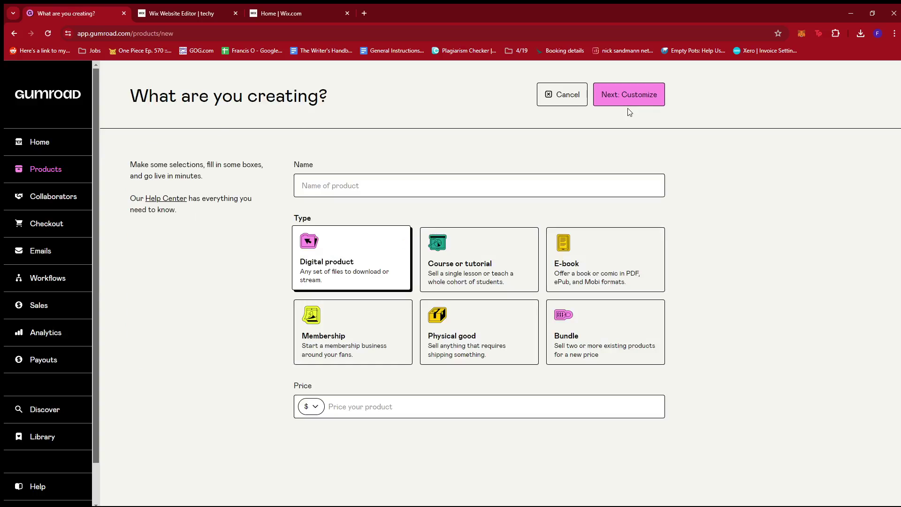
Step: Create the Digital product 'Wix Website Template 1' priced at $50
left_click(363, 186)
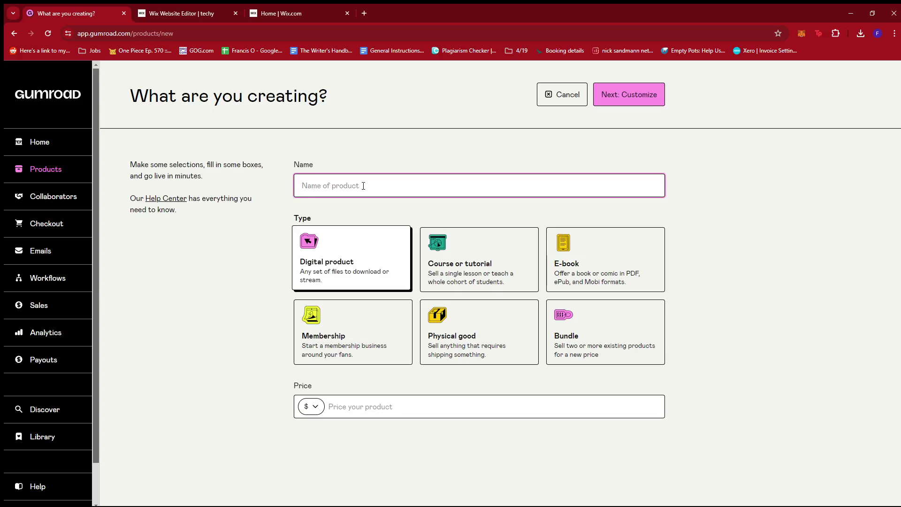
type("Wix Website Template 1")
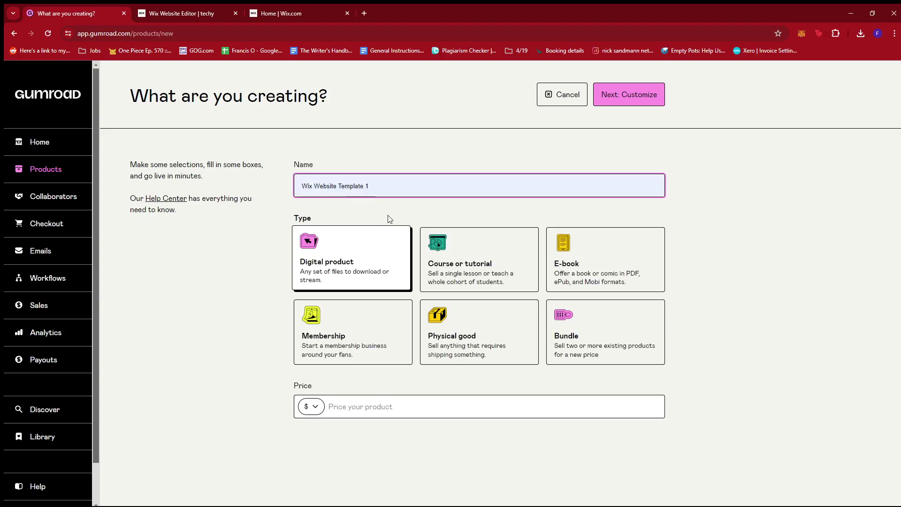
left_click(389, 218)
left_click(730, 199)
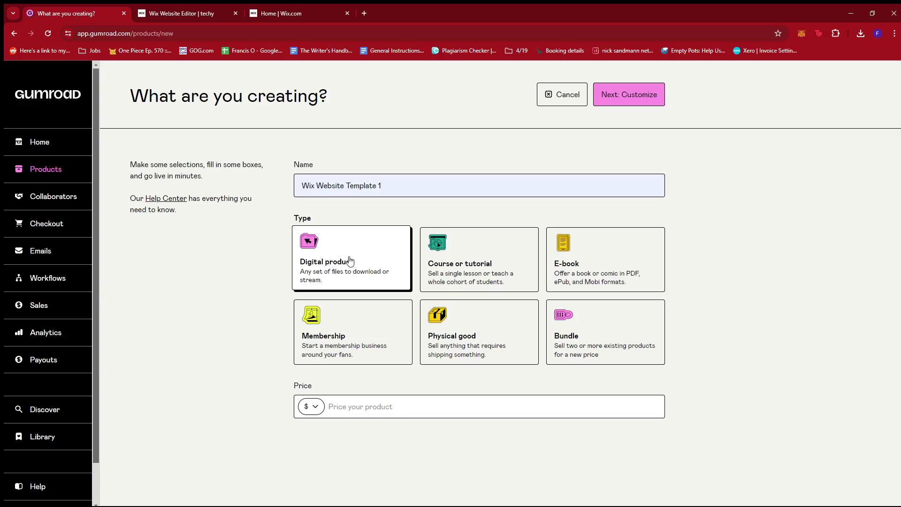
left_click(408, 405)
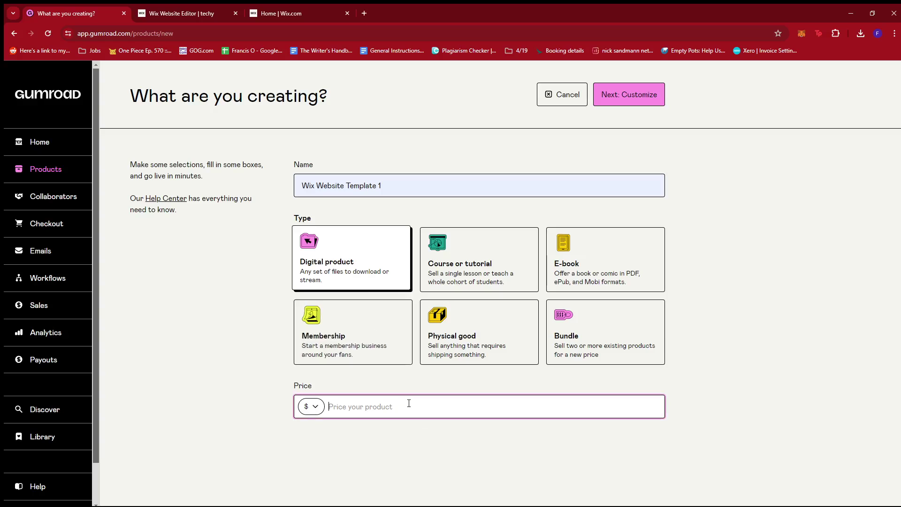
type("50")
left_click(633, 96)
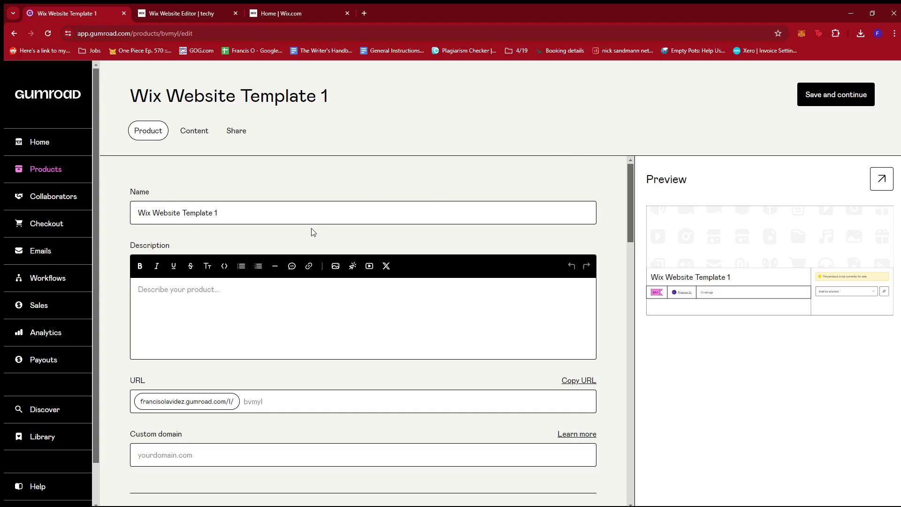
Step: Enter the description 'Buy your own Wix website template for cafe owners who want to boost their business online.'
scroll(311, 232, "down", 1)
left_click(198, 252)
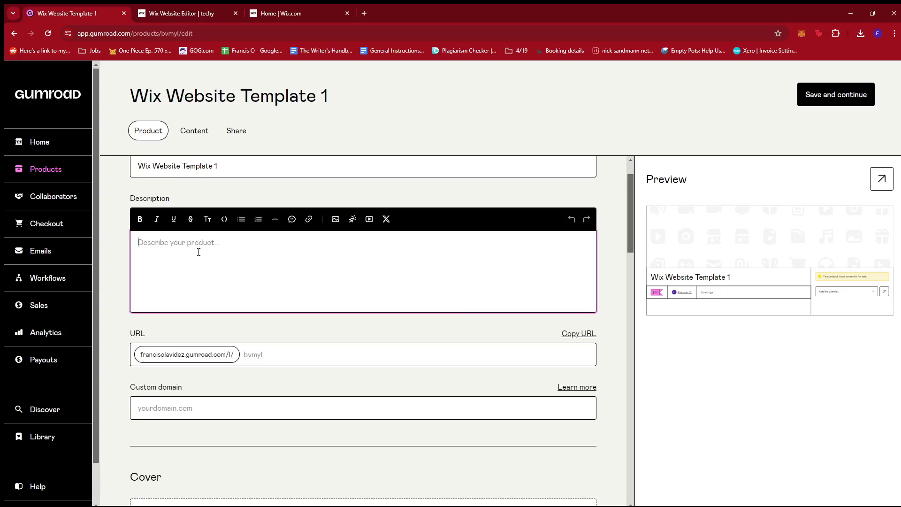
type("G")
key("BackSpace")
key("BackSpace")
key("BackSpace")
key("BackSpace")
key("BackSpace")
key("BackSpace")
key("BackSpace")
key("BackSpace")
key("BackSpace")
key("BackSpace")
key("BackSpace")
type("G")
key("BackSpace")
type("G")
key("BackSpace")
type("Buy your own Wix websi te")
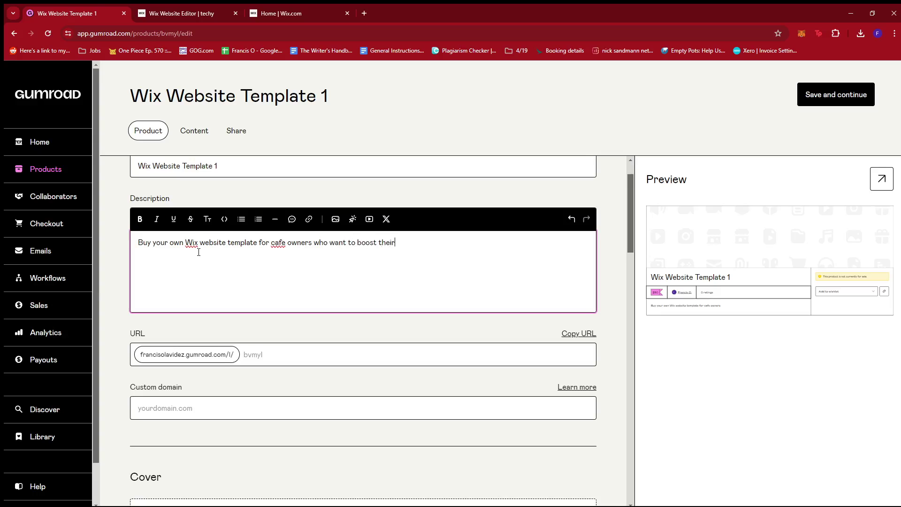
type("business online.")
scroll(489, 277, "down", 1)
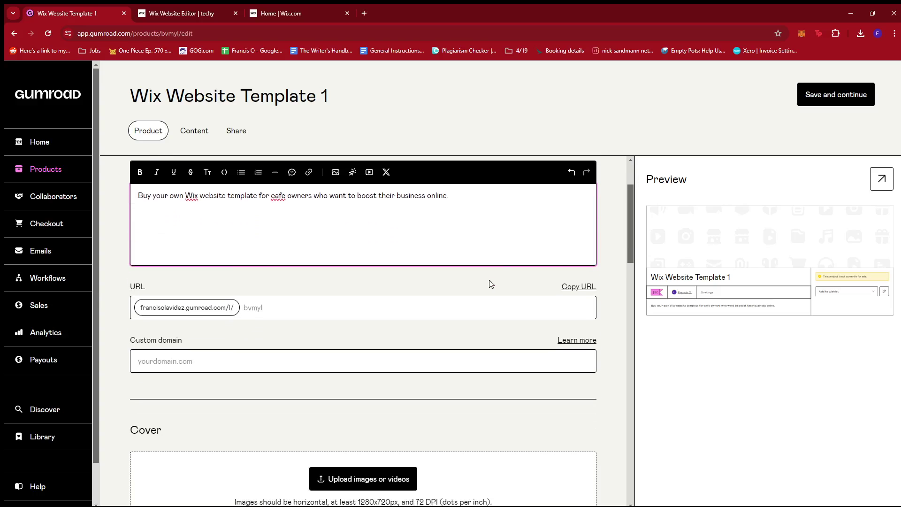
Step: Set the product URL slug to WixTemplate and leave the custom domain empty
left_click(320, 304)
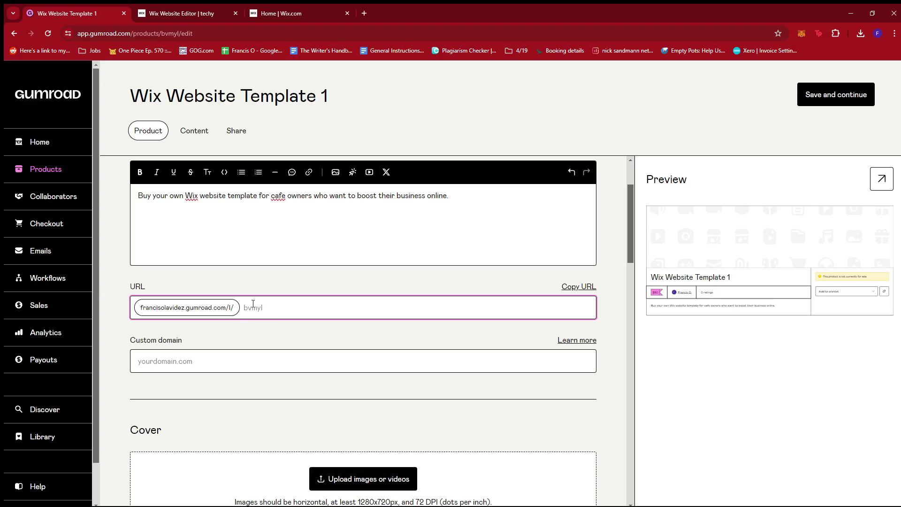
type("WixTemplate")
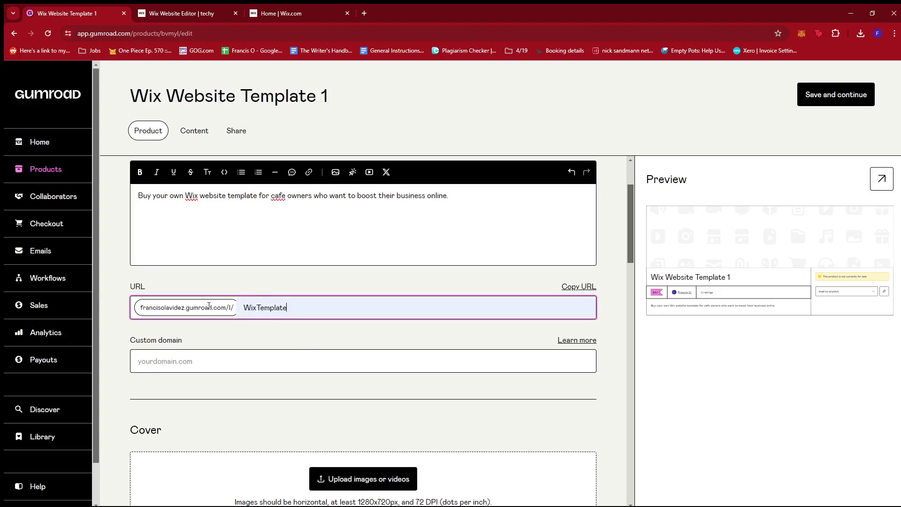
left_click(314, 330)
scroll(330, 318, "down", 3)
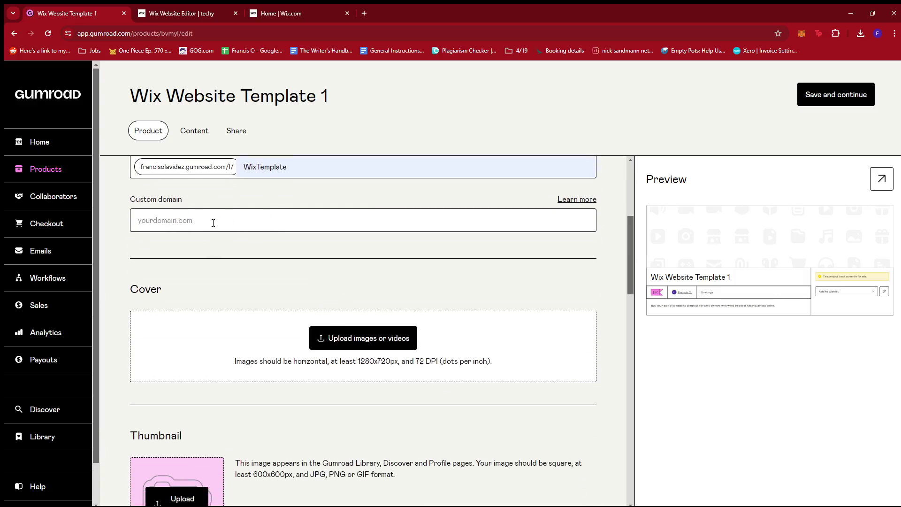
left_click(213, 222)
left_click(293, 257)
Step: Scroll through the product editor to review remaining fields, including the 'I want this!' call to action
scroll(427, 244, "down", 1)
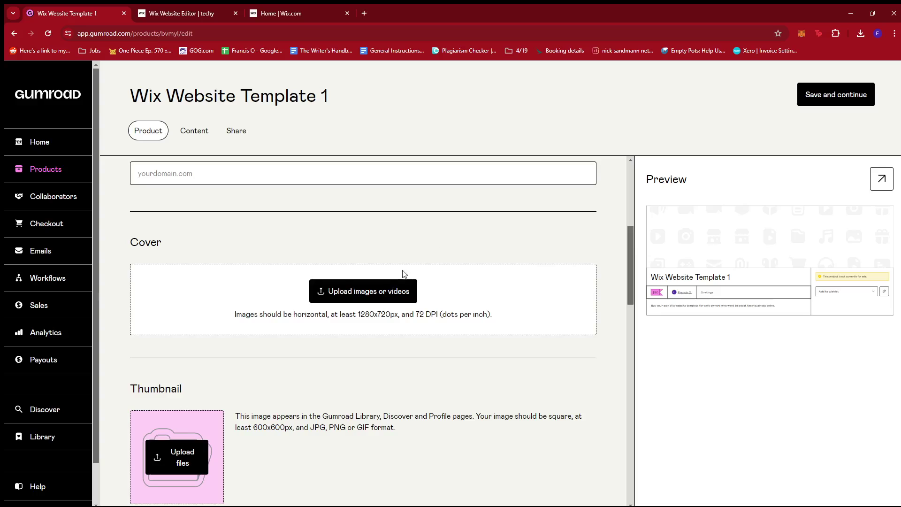
scroll(185, 254, "down", 1)
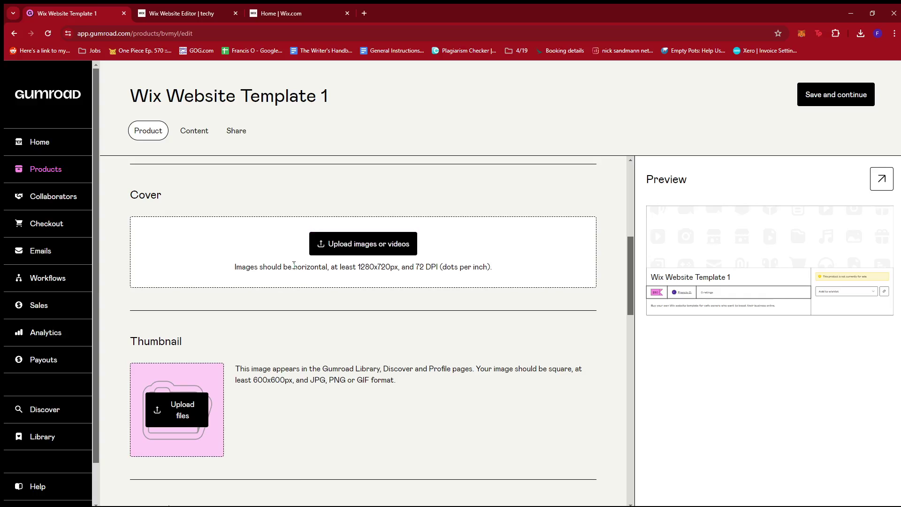
scroll(294, 266, "down", 1)
scroll(334, 252, "down", 1)
scroll(338, 255, "up", 3)
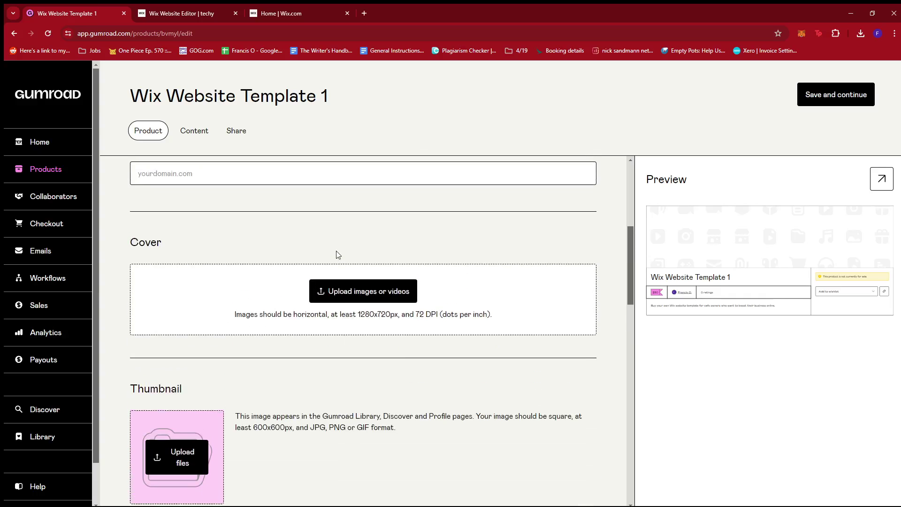
scroll(385, 295, "down", 2)
scroll(434, 276, "down", 1)
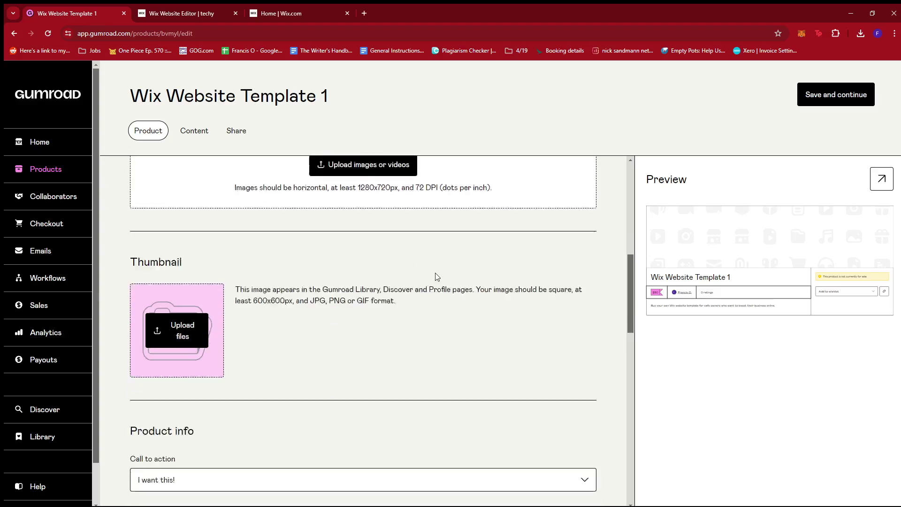
scroll(435, 272, "down", 1)
scroll(434, 272, "up", 2)
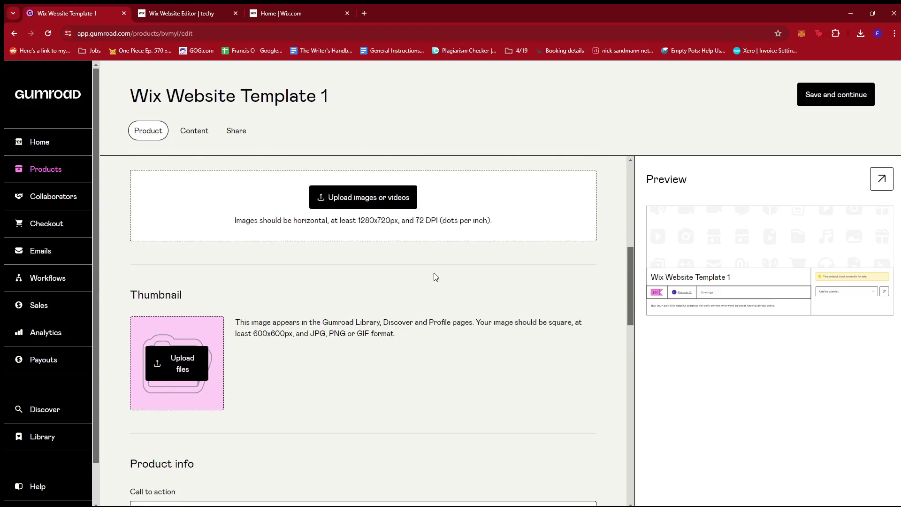
scroll(434, 273, "down", 1)
scroll(444, 275, "up", 1)
scroll(444, 313, "down", 1)
scroll(422, 302, "up", 2)
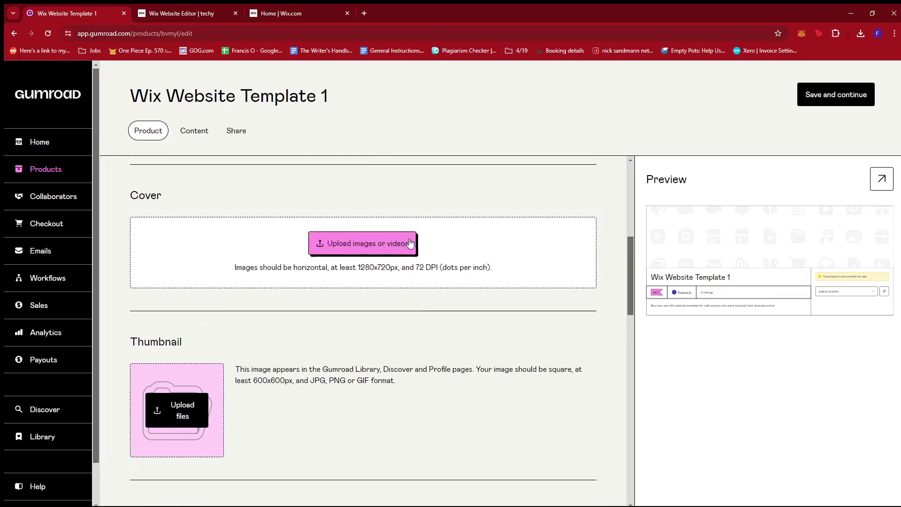
scroll(368, 306, "down", 2)
scroll(358, 302, "up", 2)
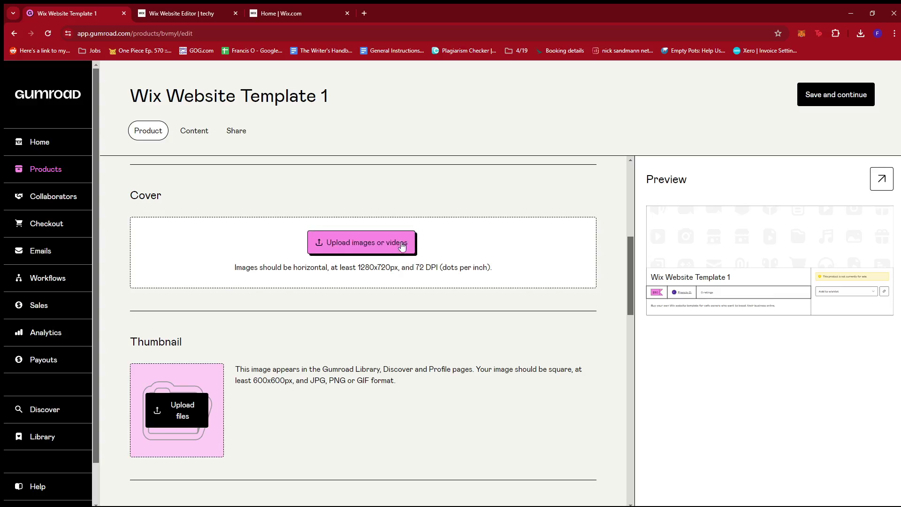
scroll(281, 329, "down", 1)
scroll(266, 318, "up", 1)
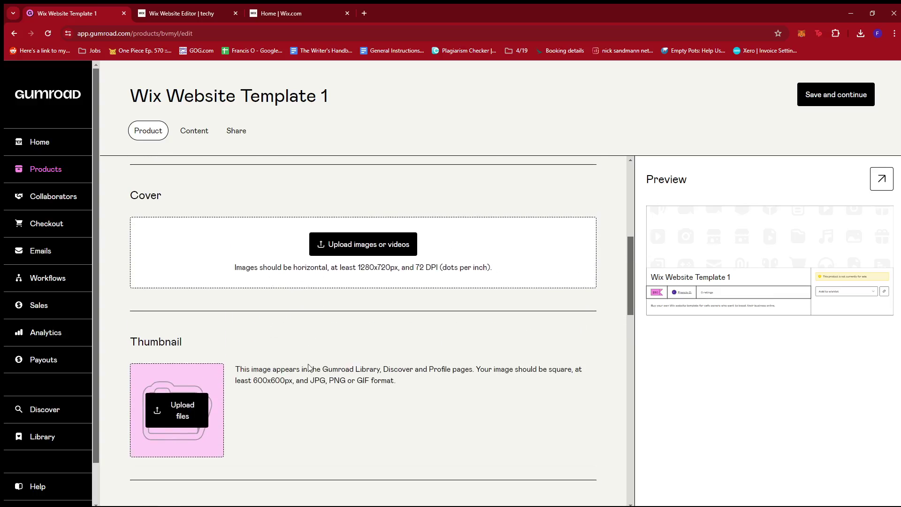
scroll(314, 361, "down", 2)
scroll(352, 319, "up", 2)
scroll(297, 326, "down", 6)
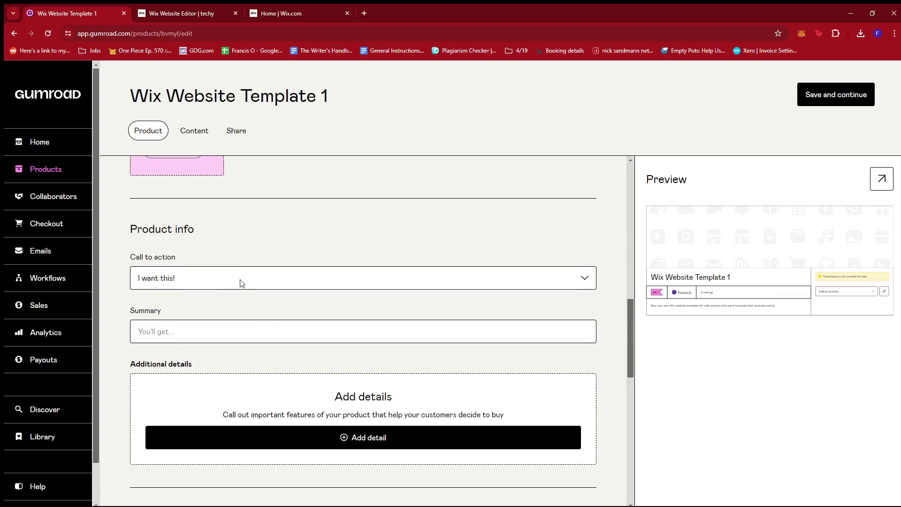
Step: Change the call to action to 'Buy this' and add a part-ownership summary
left_click(195, 281)
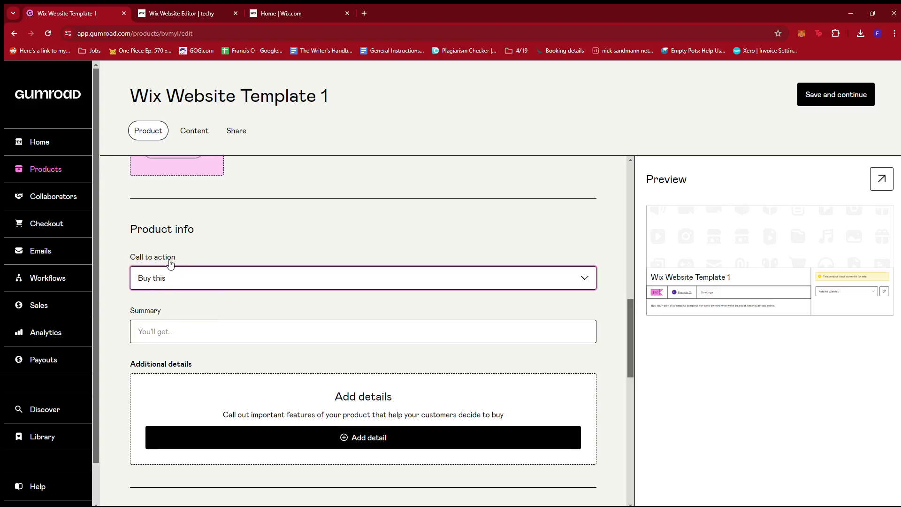
scroll(243, 290, "down", 1)
left_click(215, 284)
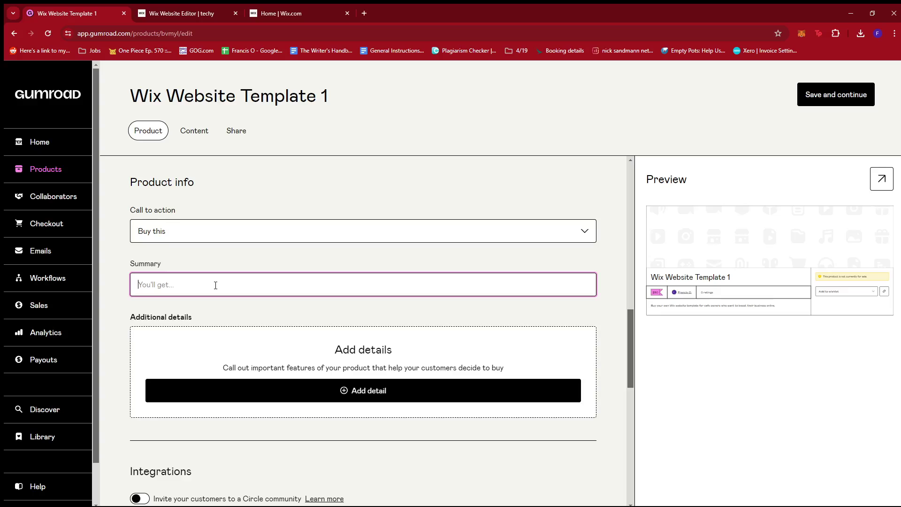
left_click(151, 312)
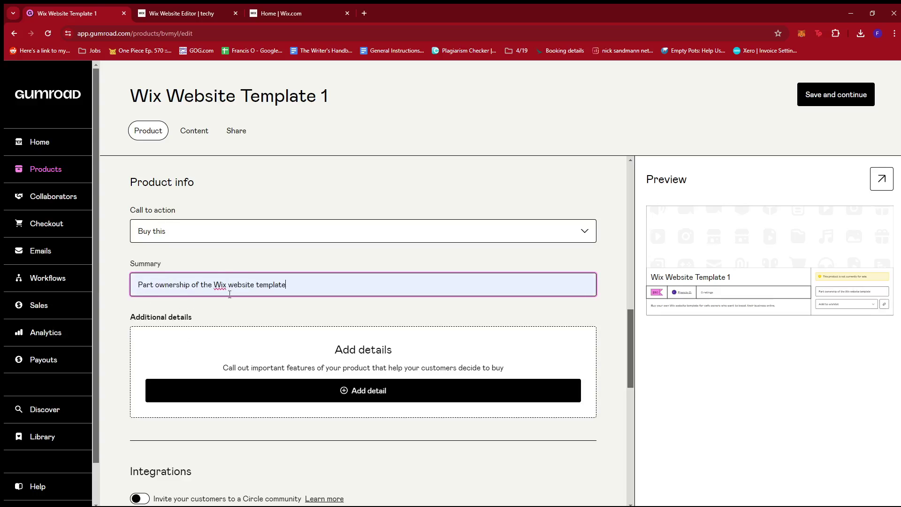
left_click(444, 183)
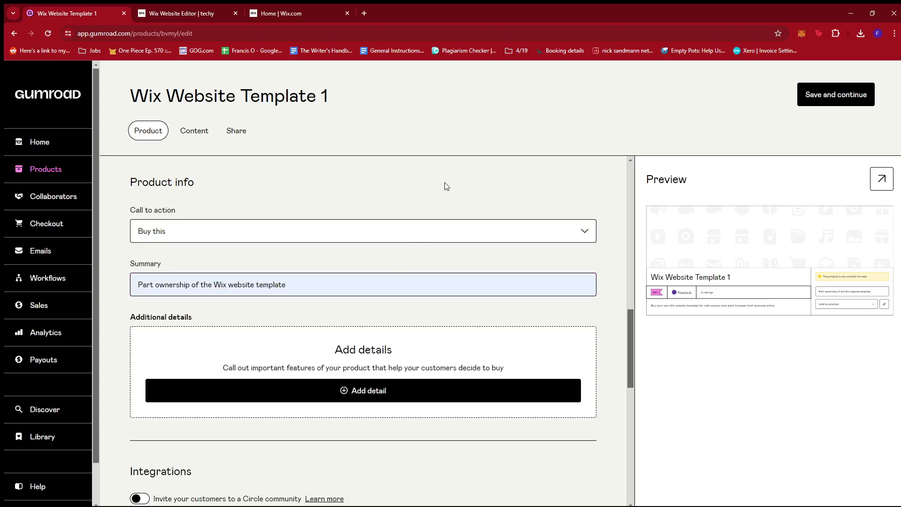
Step: Turn on 'Publicly show the number of sales' in the product Settings
scroll(446, 185, "down", 2)
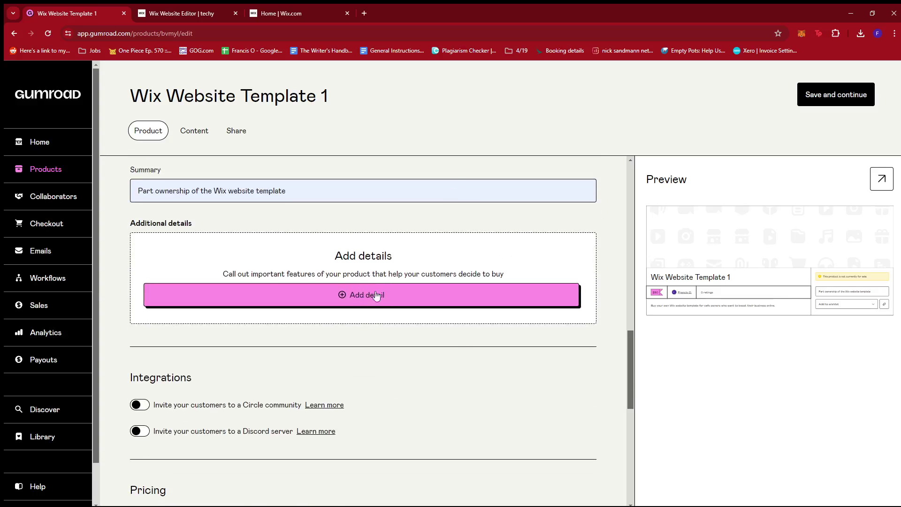
scroll(441, 312, "down", 2)
scroll(453, 316, "down", 2)
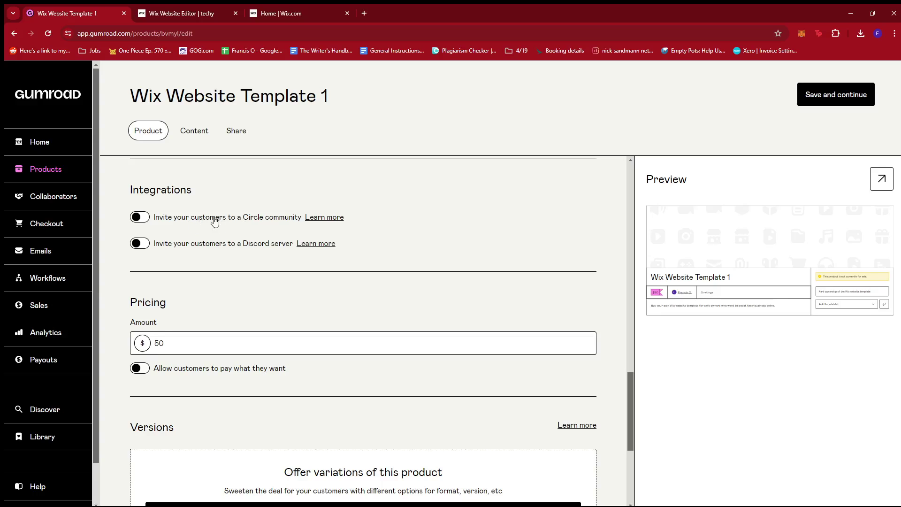
scroll(263, 247, "down", 1)
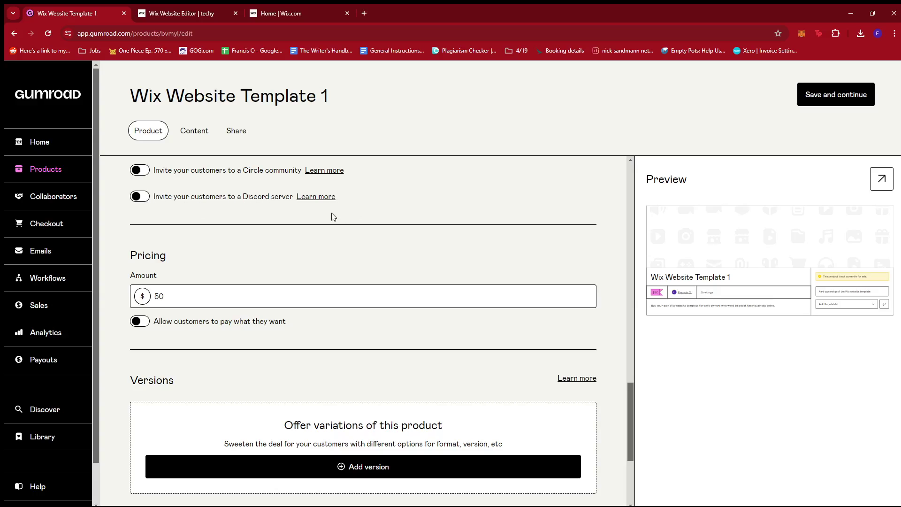
scroll(393, 227, "down", 1)
scroll(394, 227, "down", 2)
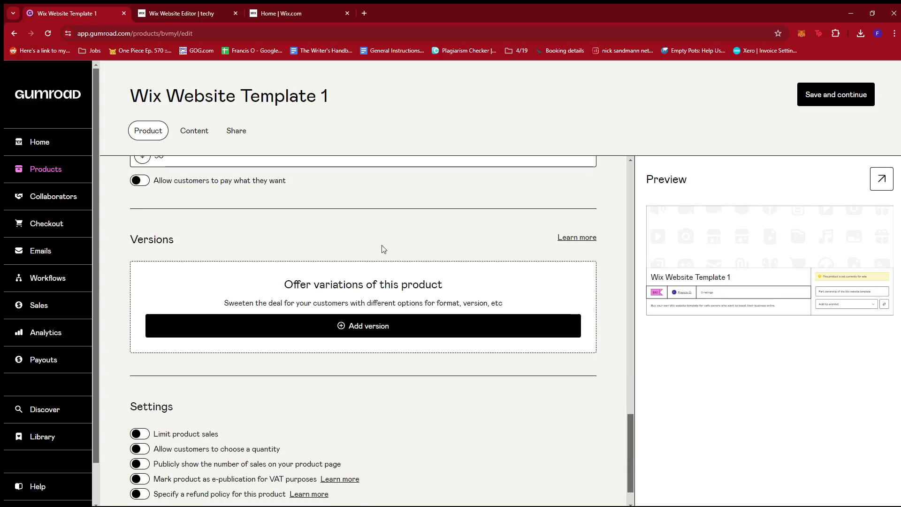
scroll(382, 249, "up", 1)
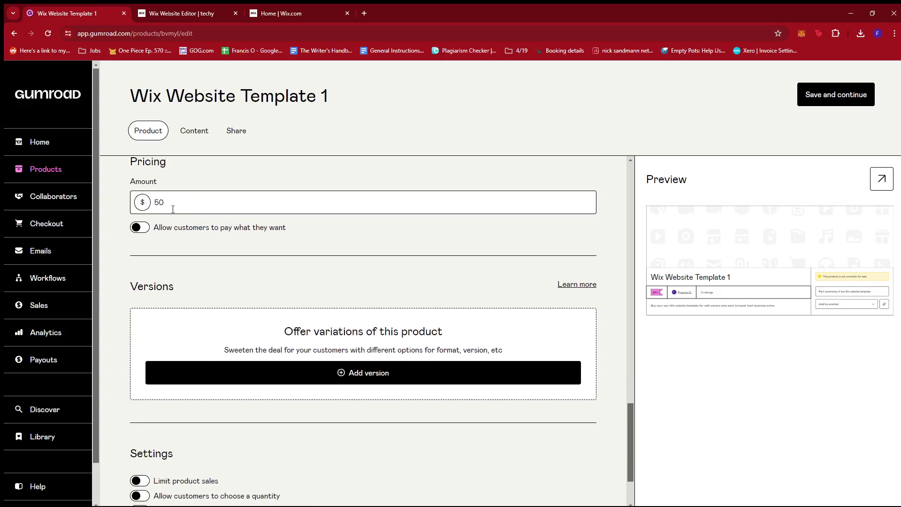
scroll(261, 256, "down", 1)
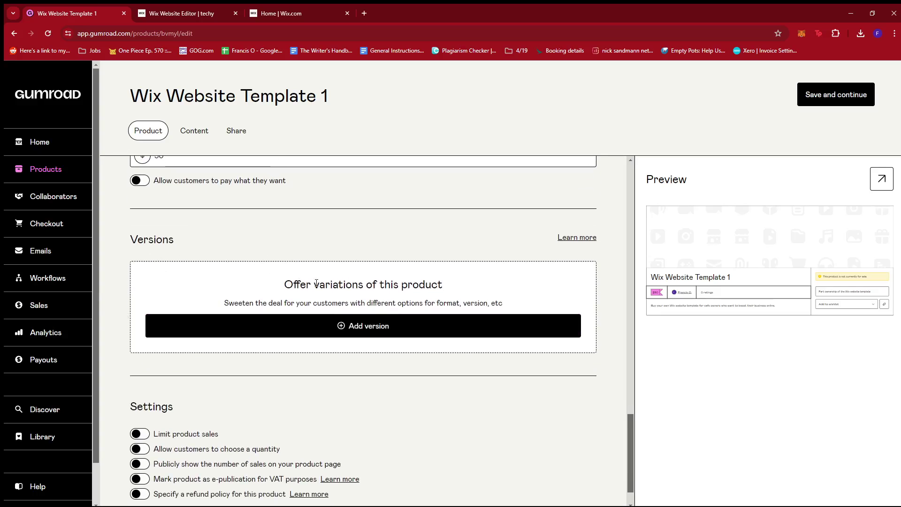
scroll(420, 261, "down", 1)
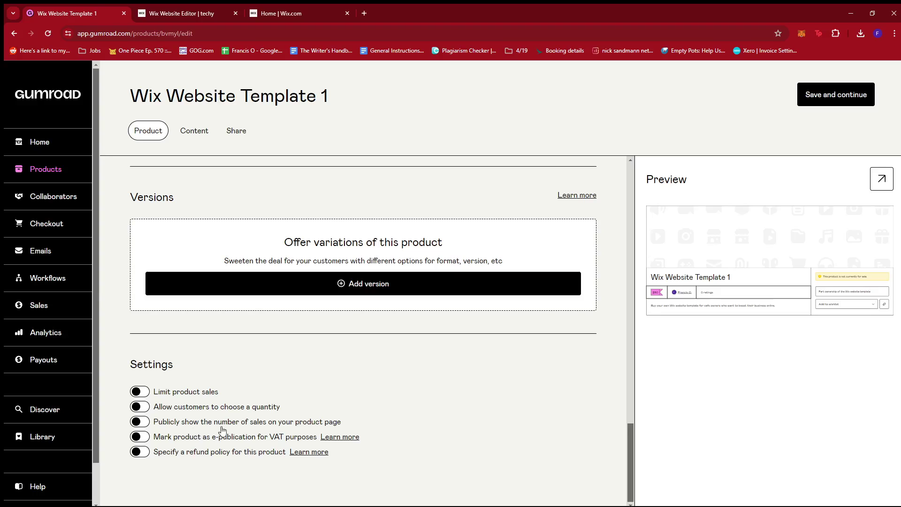
left_click(139, 422)
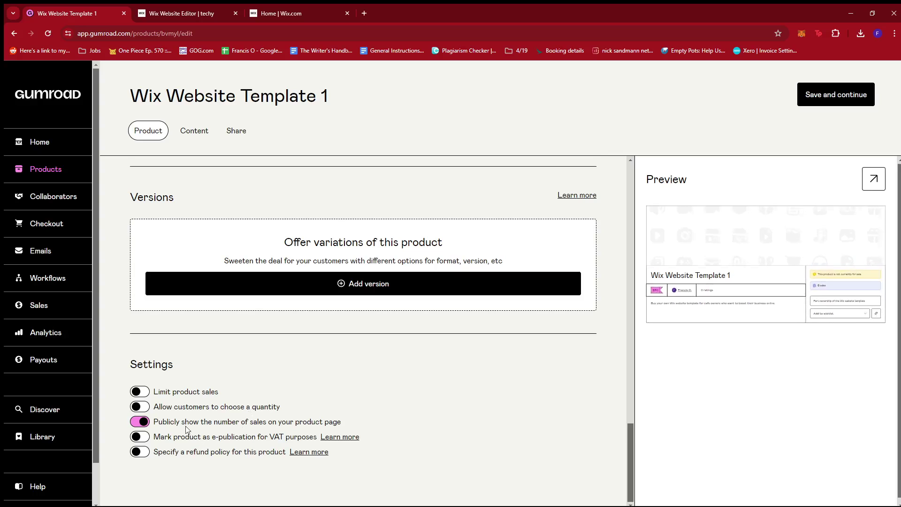
scroll(193, 447, "up", 2)
scroll(235, 469, "down", 2)
scroll(242, 444, "up", 15)
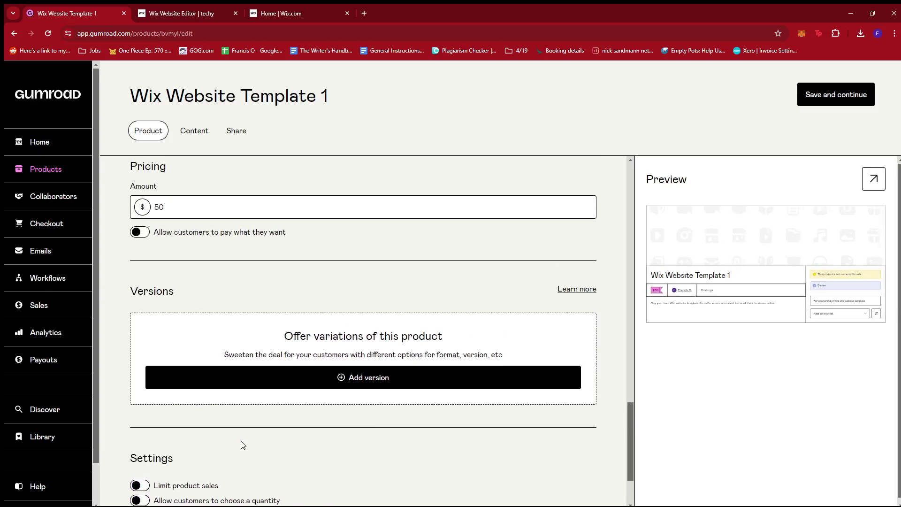
scroll(244, 445, "up", 3)
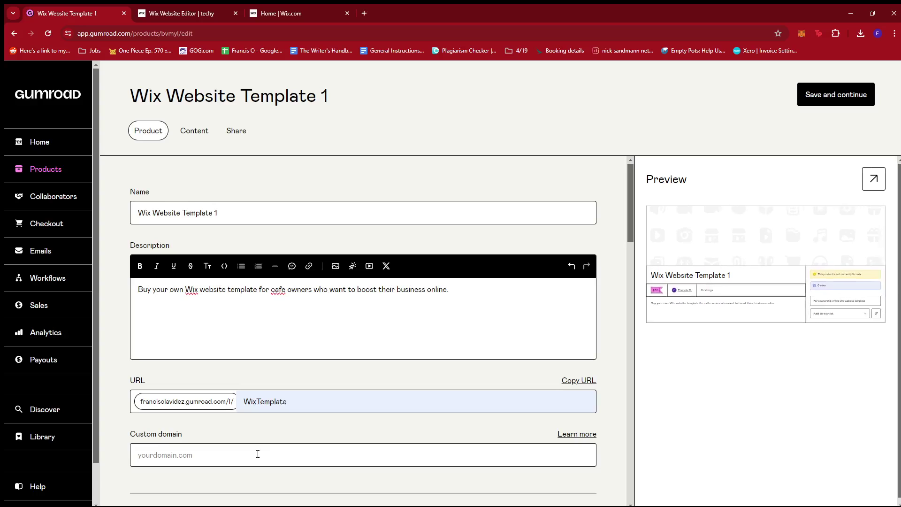
Step: Save the Wix Website Template 1 details and move on to its Content section
left_click(829, 96)
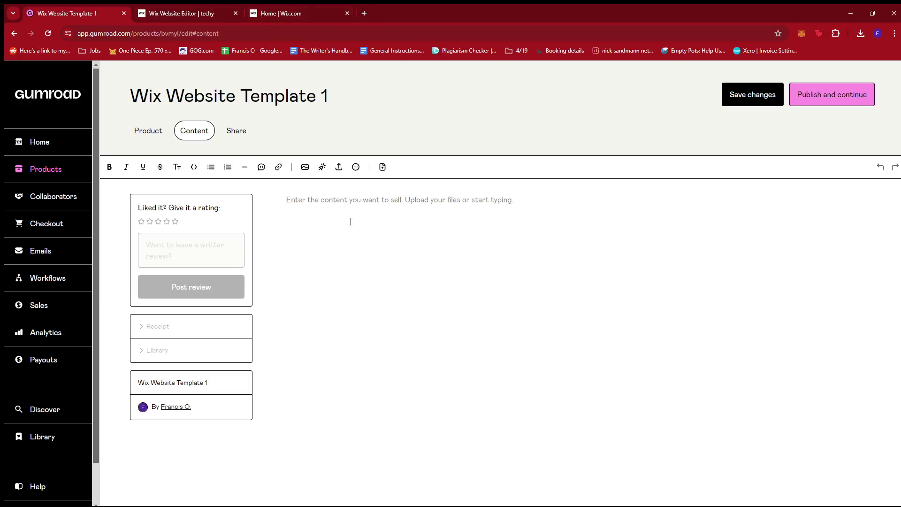
Step: Look between the cafe site editor and Wix dashboard, settle on the dashboard home, and open a new browser tab
left_click(207, 11)
left_click(299, 12)
left_click(193, 11)
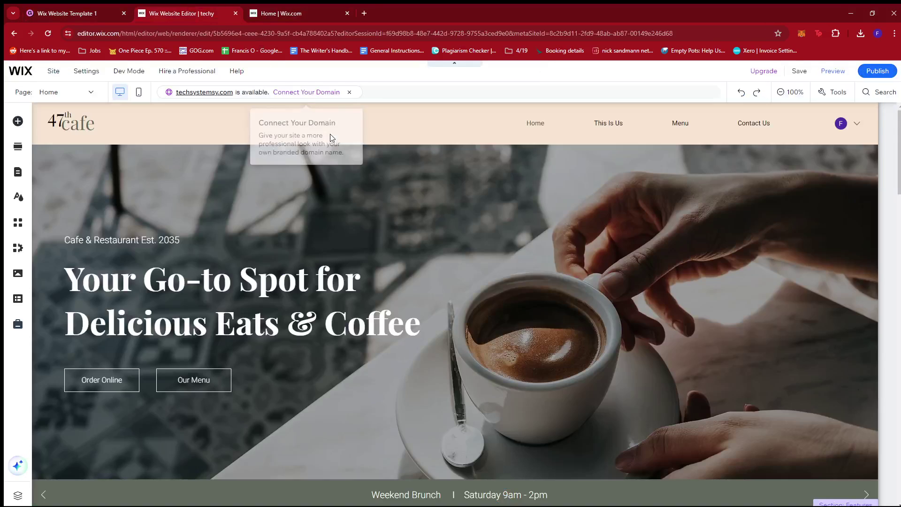
scroll(470, 236, "down", 3)
scroll(479, 244, "up", 3)
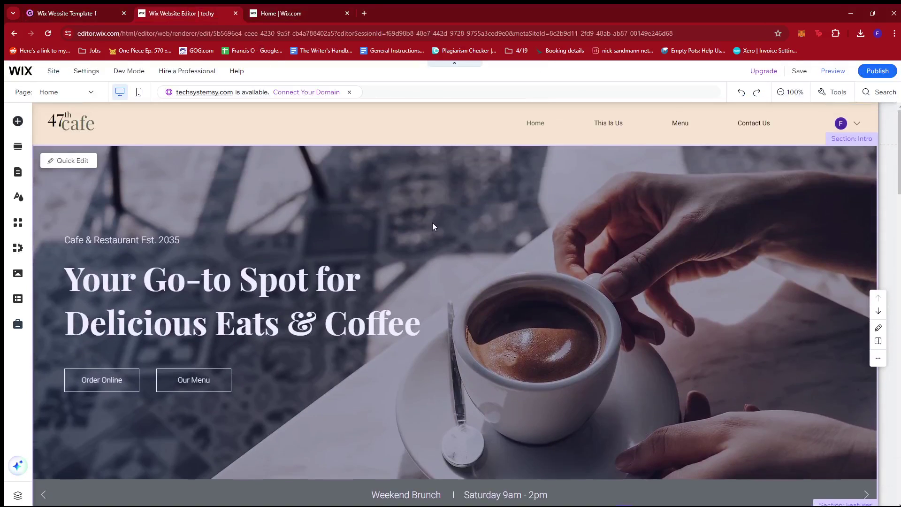
scroll(432, 224, "down", 1)
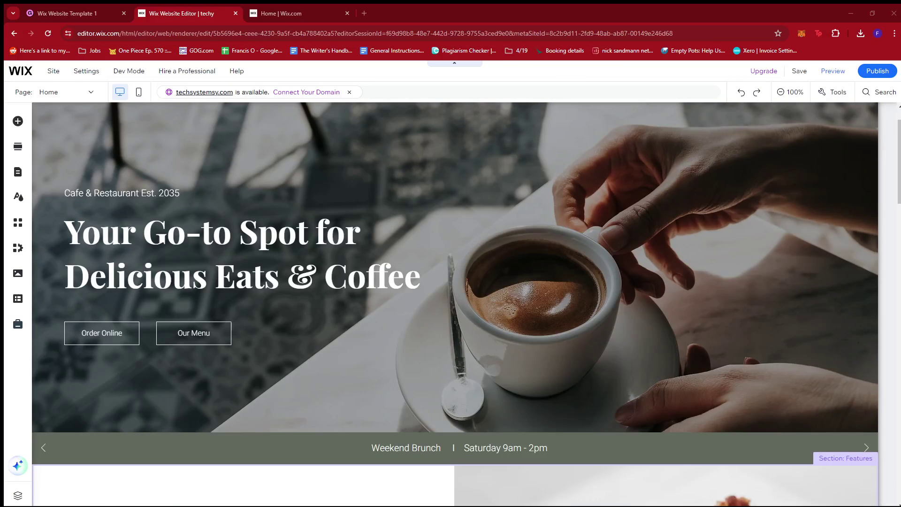
left_click(282, 13)
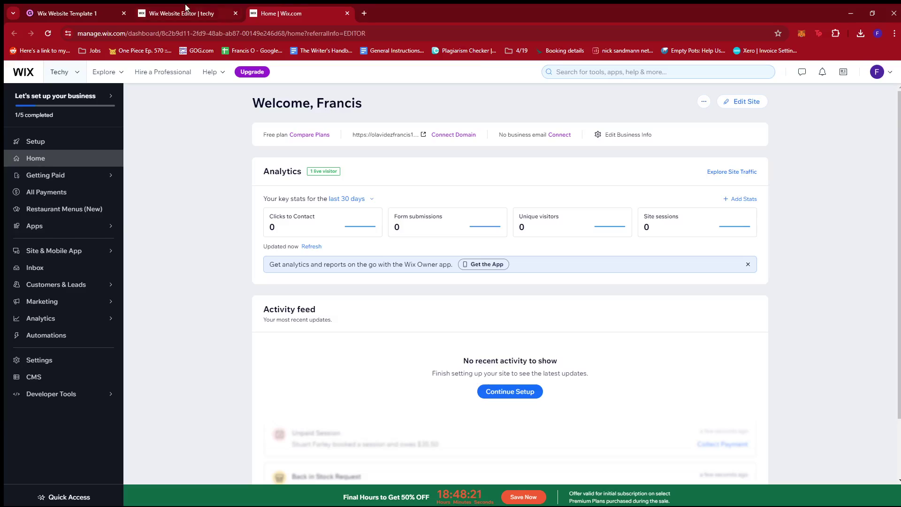
left_click(186, 14)
left_click(281, 13)
left_click(178, 13)
left_click(325, 14)
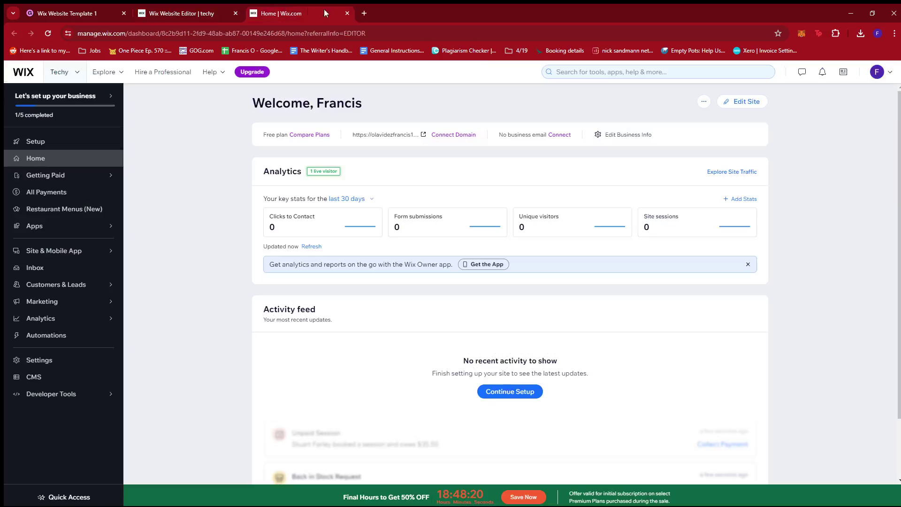
left_click(364, 13)
Step: Go to unsplash.com and search for 'coffee shop' photos
type("uns")
key("Return")
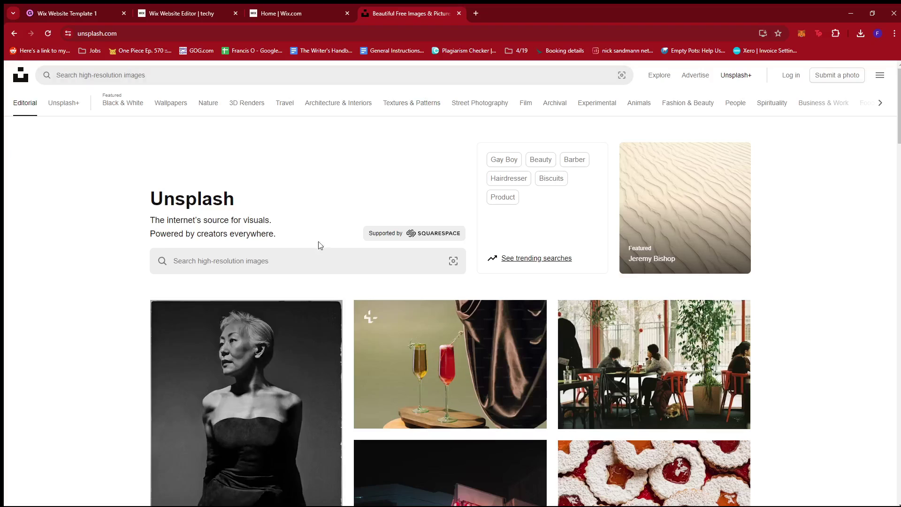
left_click(286, 262)
type("c")
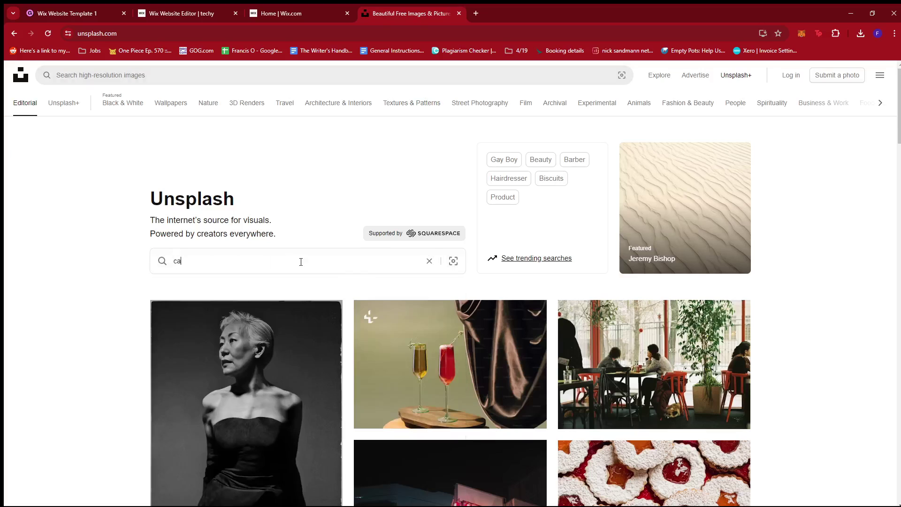
type("offee shop")
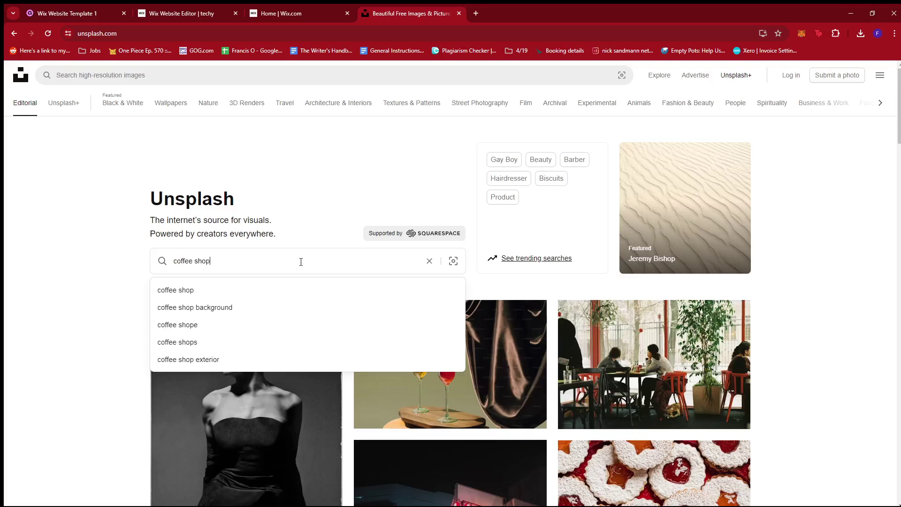
key("Return")
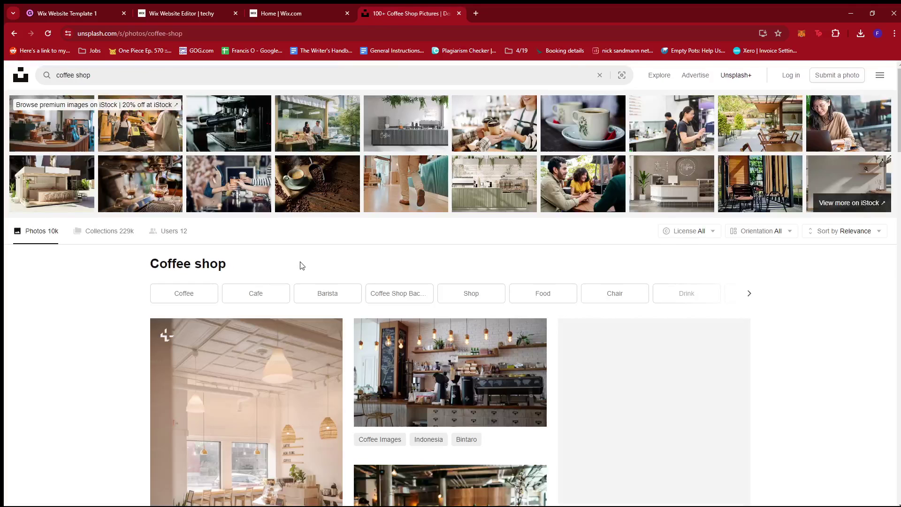
scroll(562, 379, "down", 4)
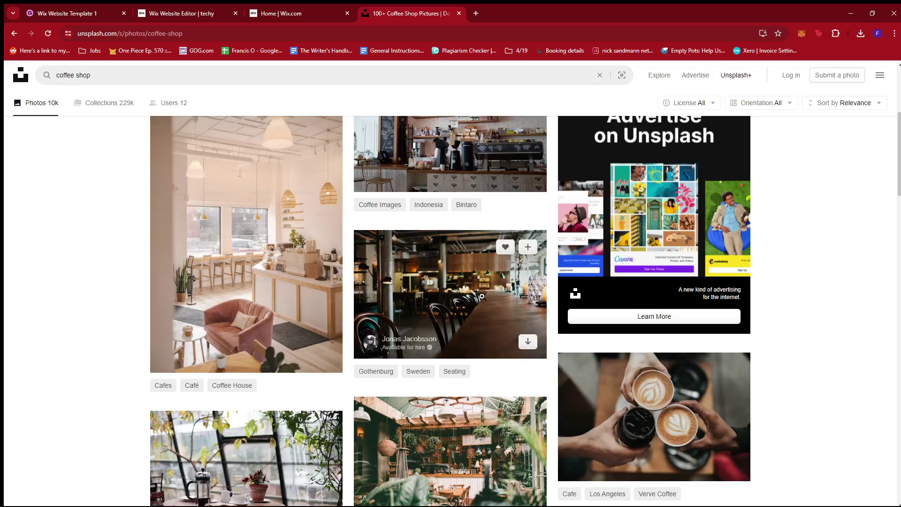
Step: Download the Gothenburg restaurant table photo in Medium size, then return to the Wix editor
left_click(461, 286)
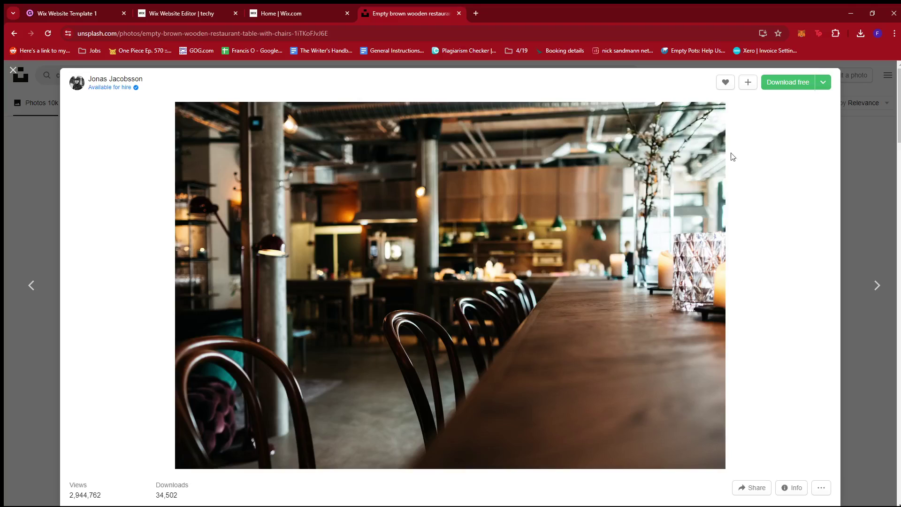
left_click(825, 84)
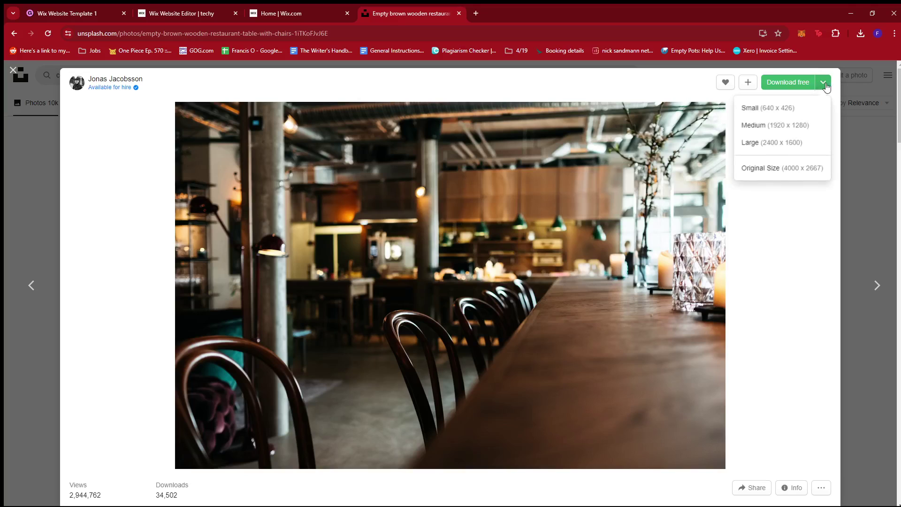
left_click(779, 125)
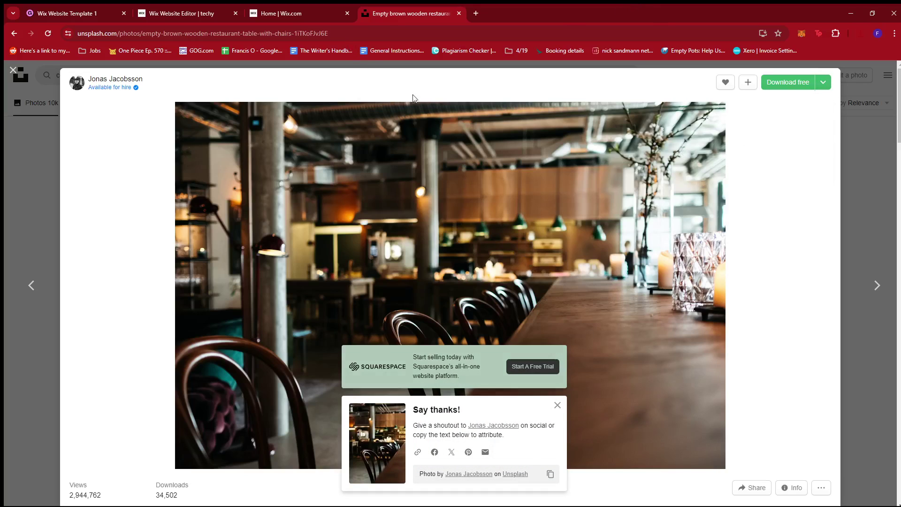
left_click(329, 7)
left_click(199, 8)
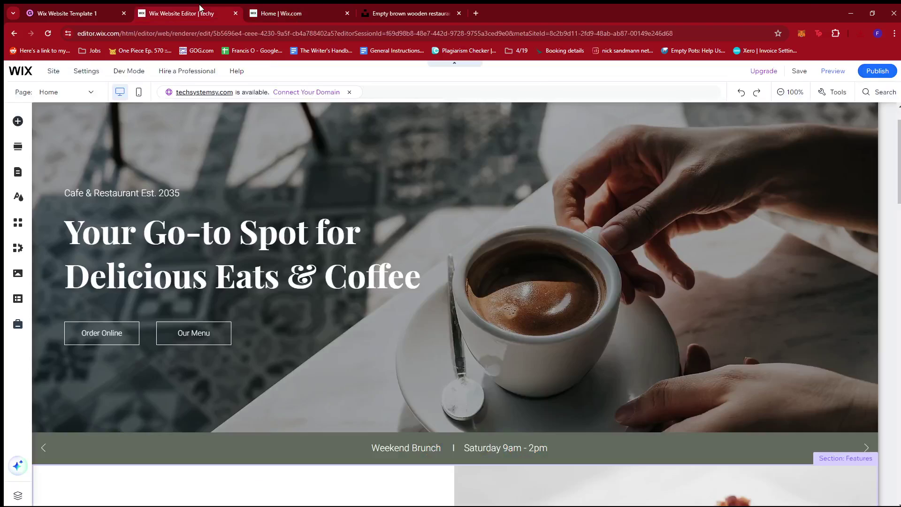
Step: Insert the downloaded restaurant photo into the Gumroad product content and save the changes
left_click(75, 12)
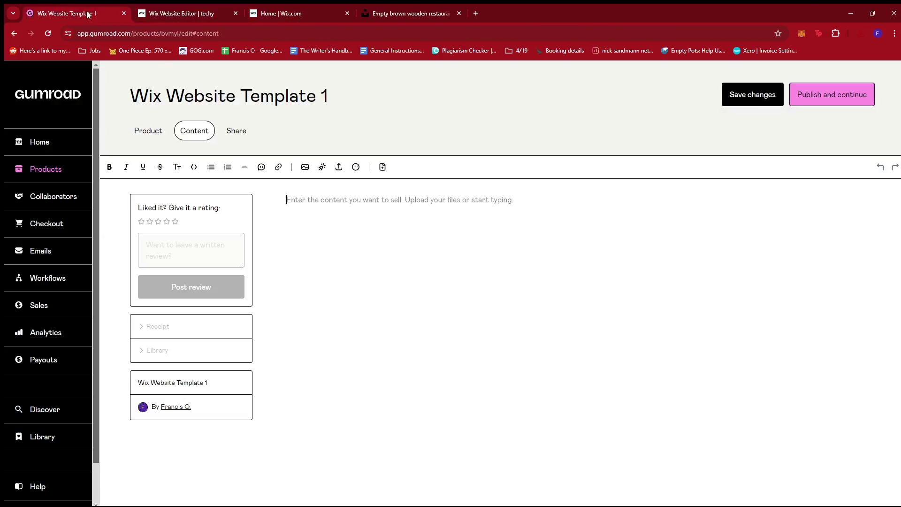
left_click(306, 167)
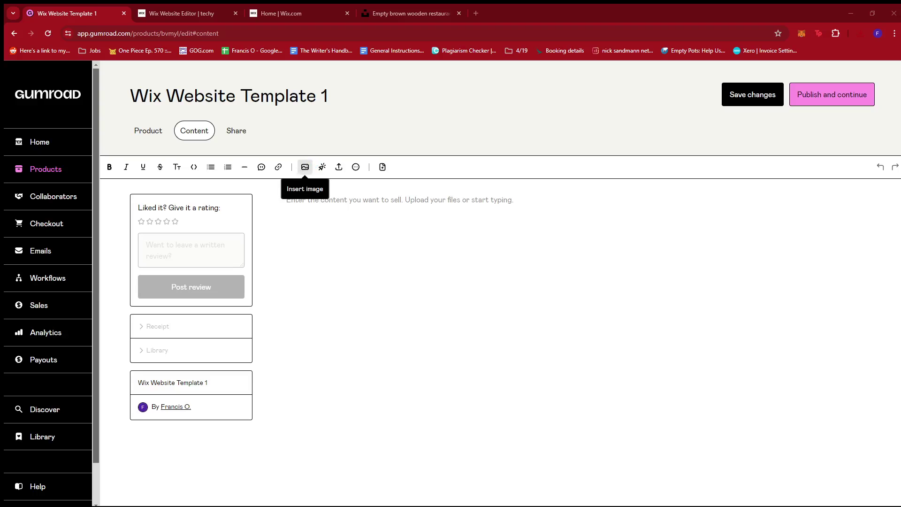
key("Return")
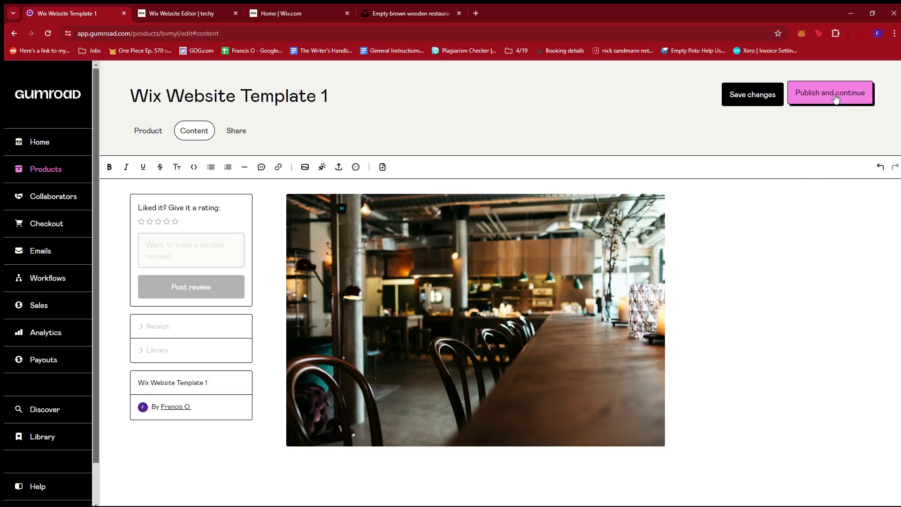
left_click(751, 102)
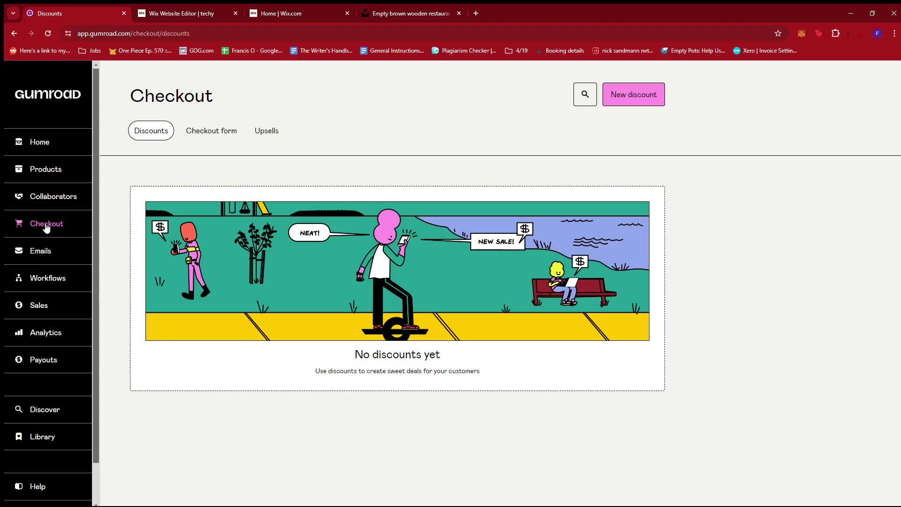
Step: Open the checkout form settings and review the email custom field's type and label
left_click(217, 134)
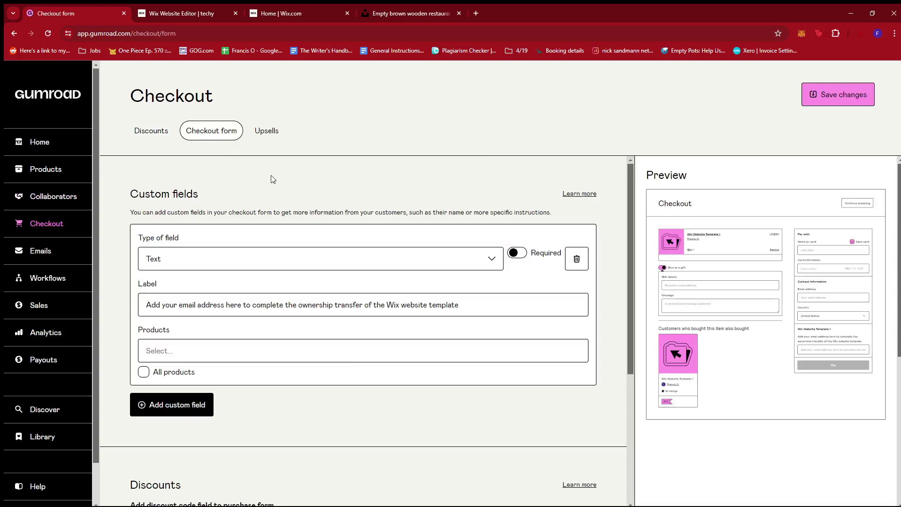
left_click(191, 262)
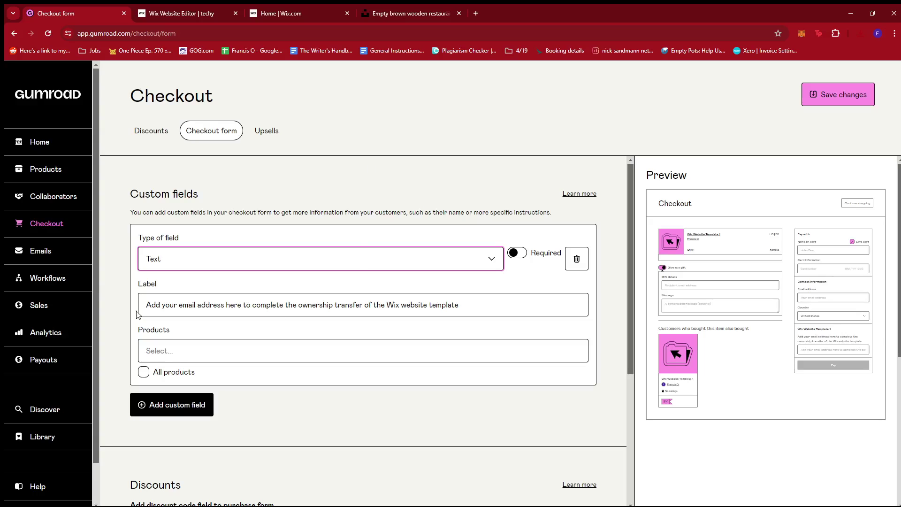
left_click(161, 305)
left_click_drag(478, 303, 141, 313)
left_click(170, 306)
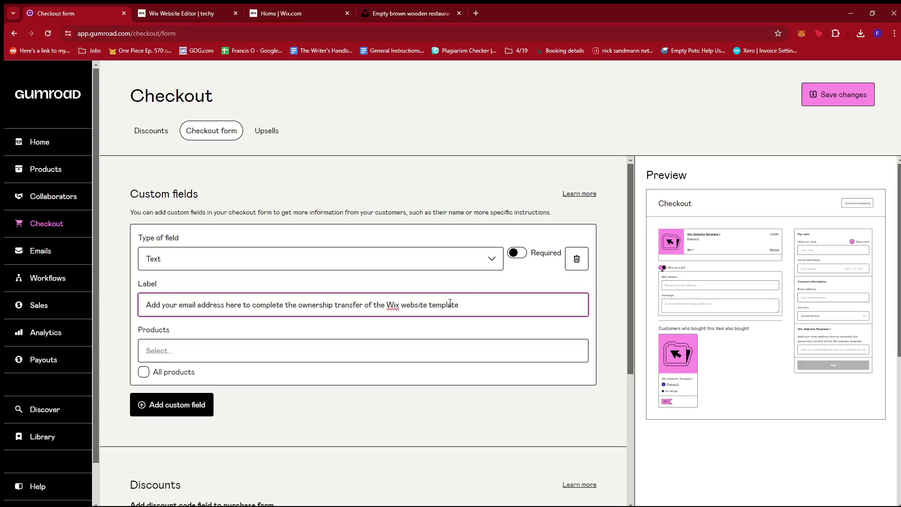
Step: Limit the custom field to Wix Website Template 1, make it required, and save
scroll(450, 303, "down", 1)
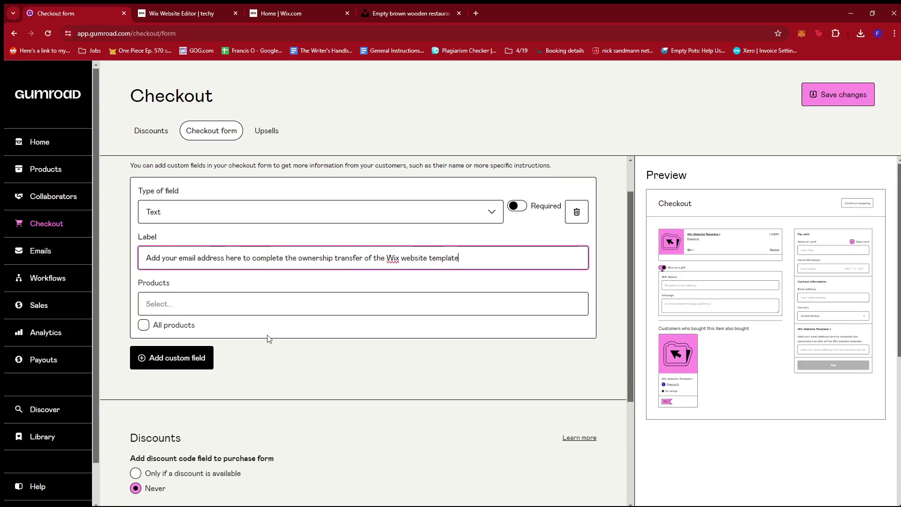
left_click(168, 305)
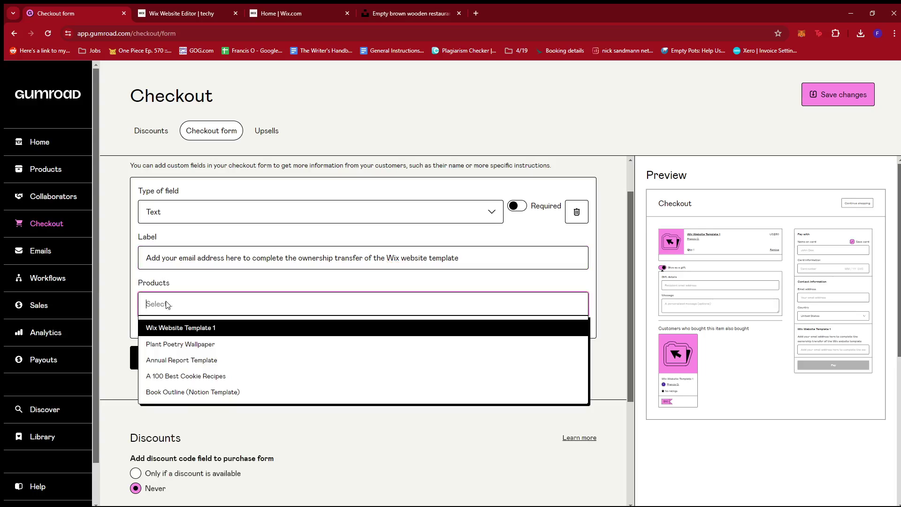
left_click(187, 329)
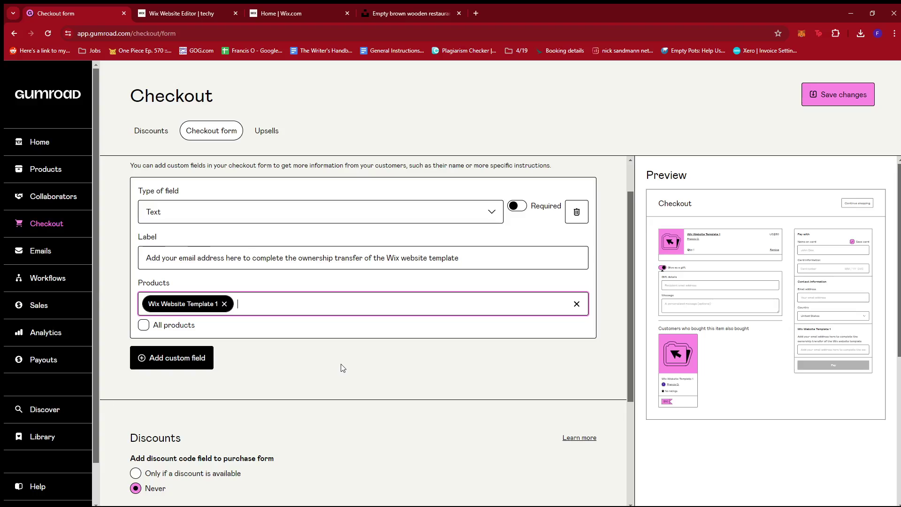
scroll(342, 367, "down", 1)
scroll(319, 305, "up", 2)
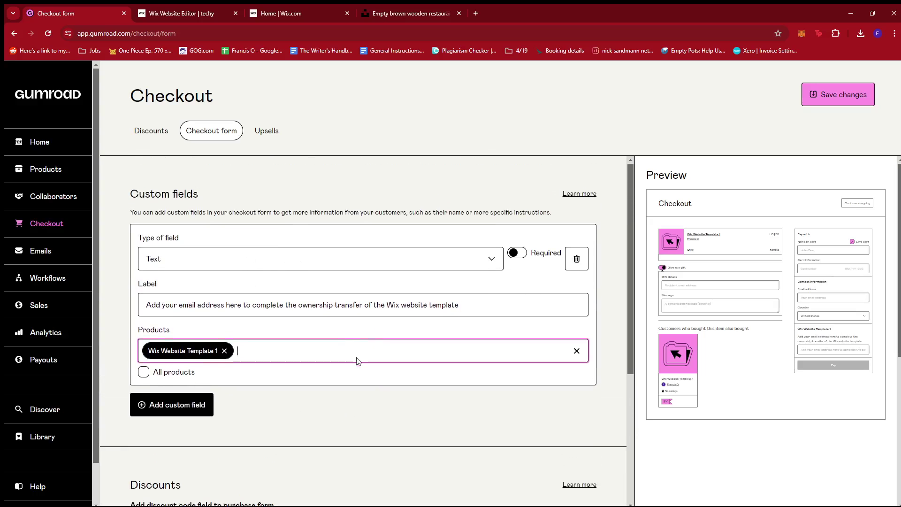
left_click(517, 256)
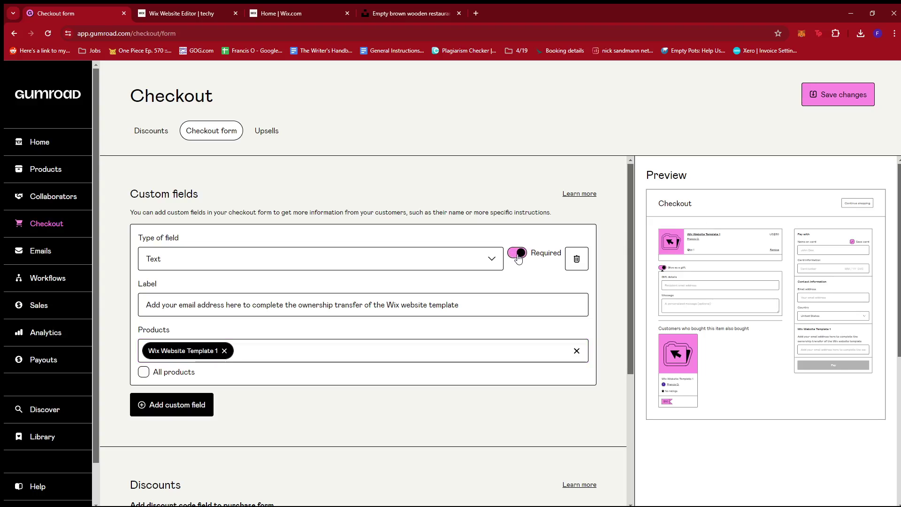
scroll(531, 270, "down", 1)
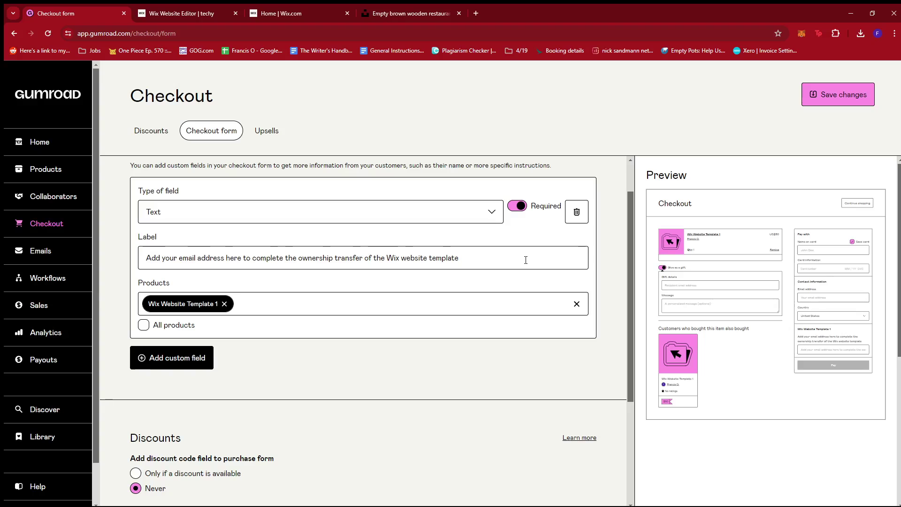
scroll(526, 260, "up", 1)
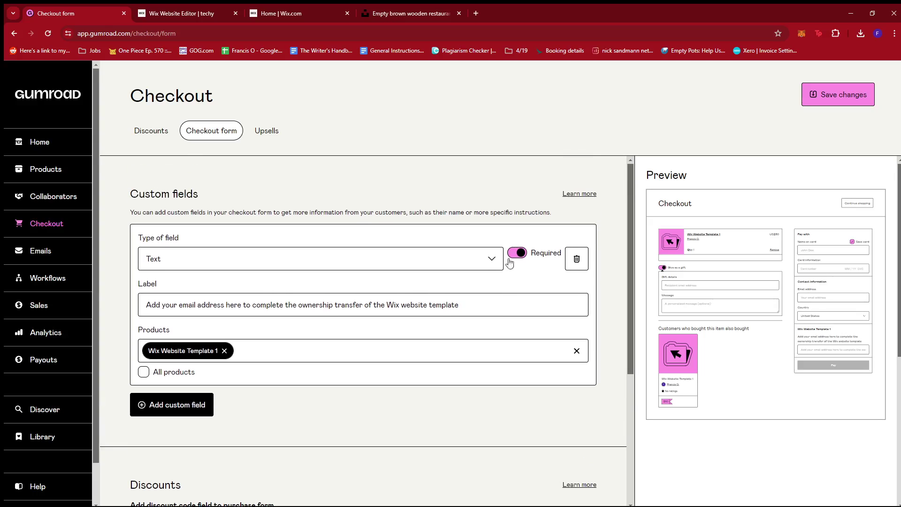
left_click(830, 99)
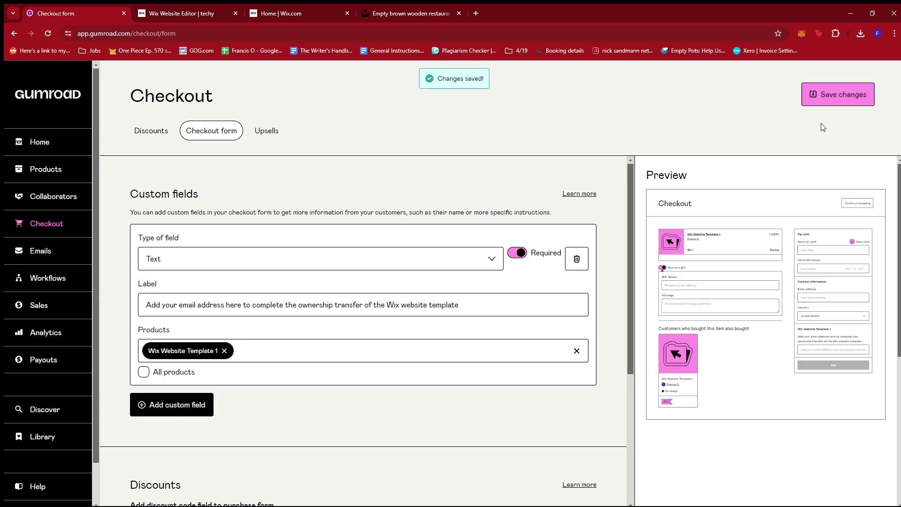
Step: Open Wix Website Template 1 for editing from the Products list
left_click(40, 173)
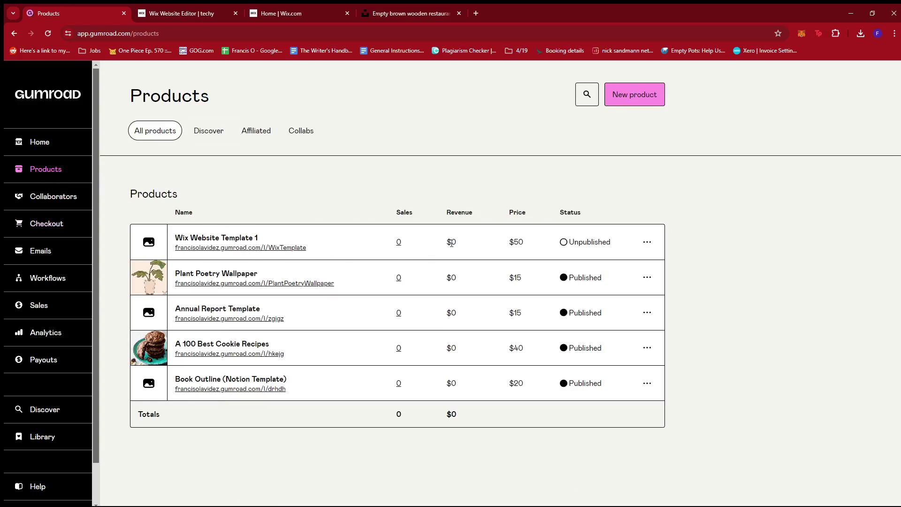
left_click(648, 243)
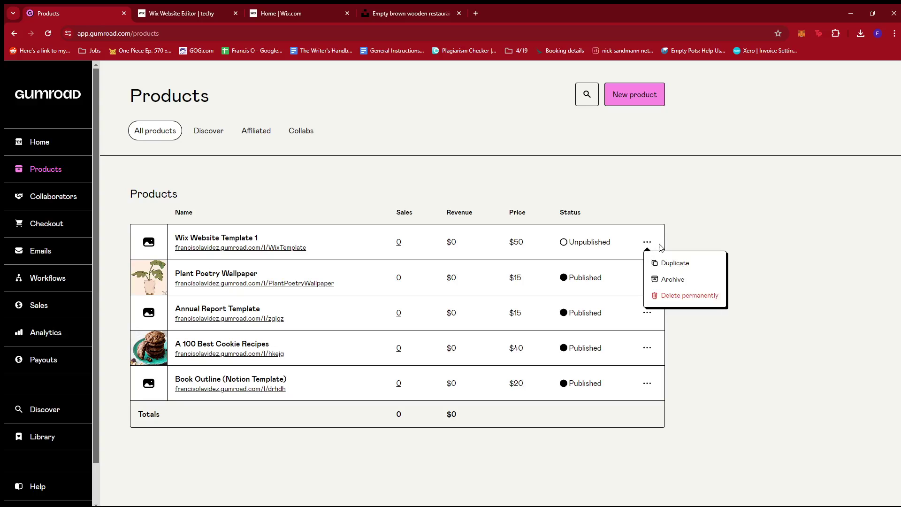
left_click(295, 248)
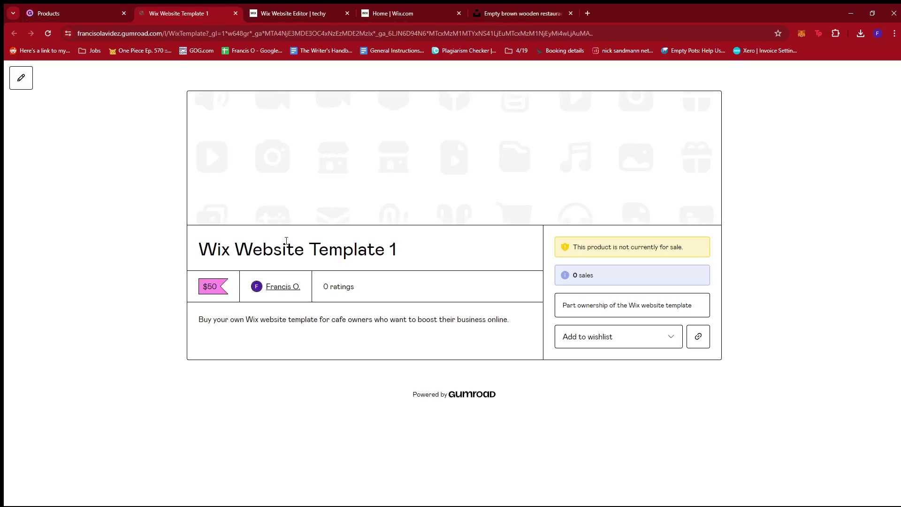
left_click(100, 11)
left_click(648, 242)
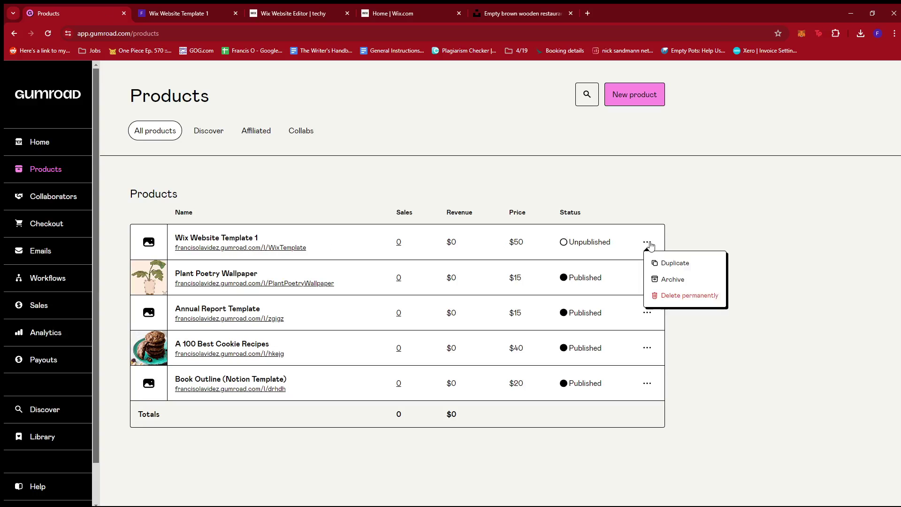
left_click(700, 218)
left_click(216, 237)
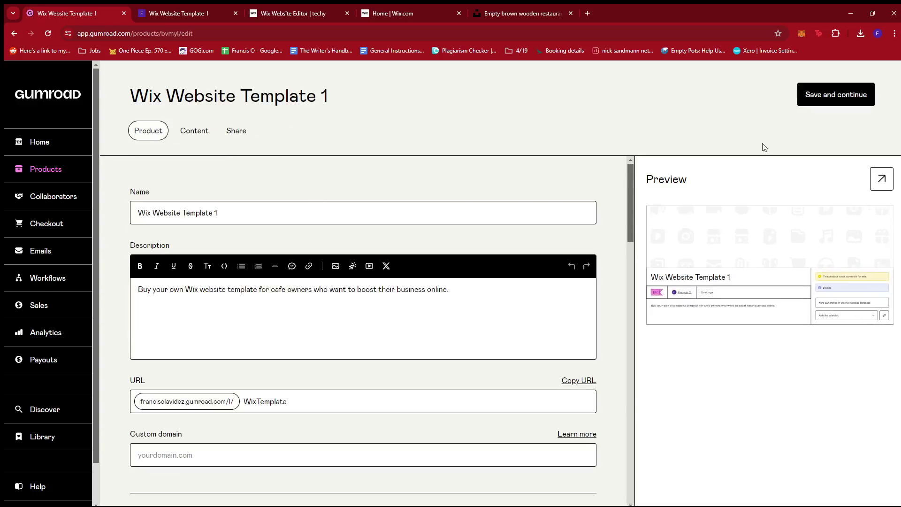
Step: Publish the product from its Content tab and preview the live $50 product page
left_click(197, 131)
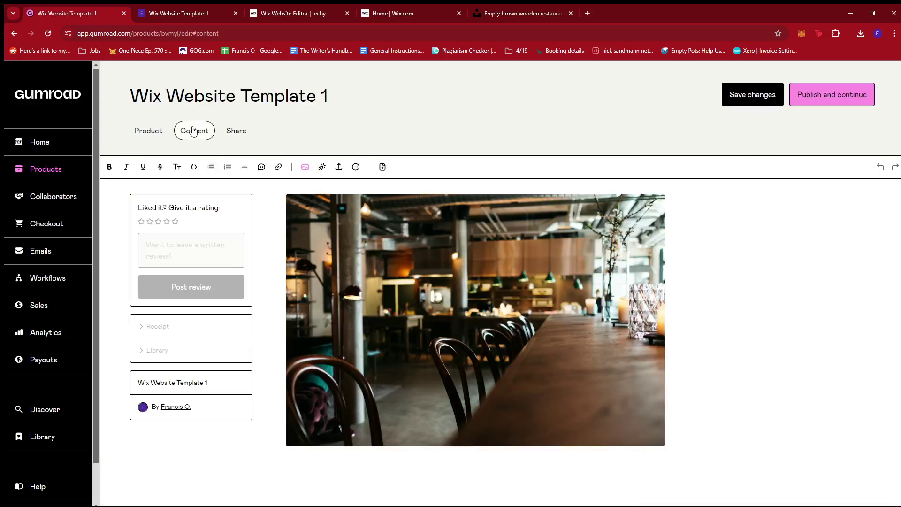
left_click(831, 94)
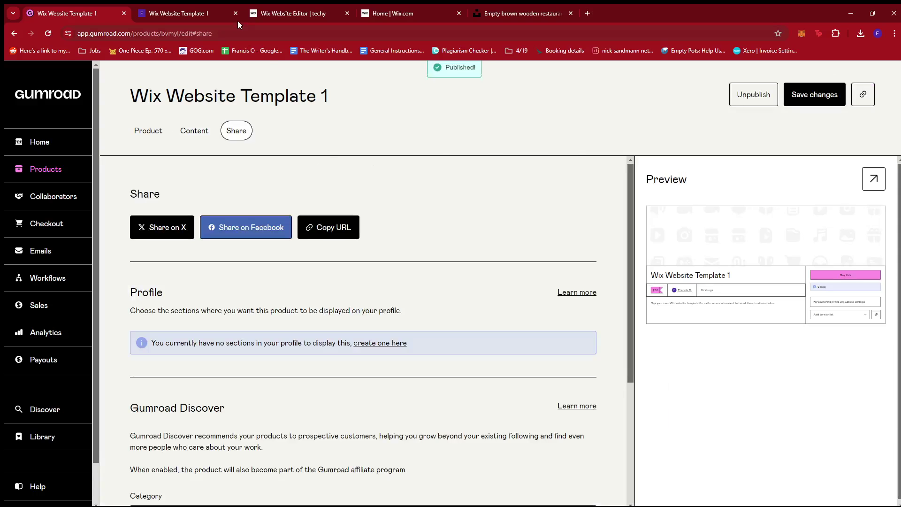
left_click(236, 13)
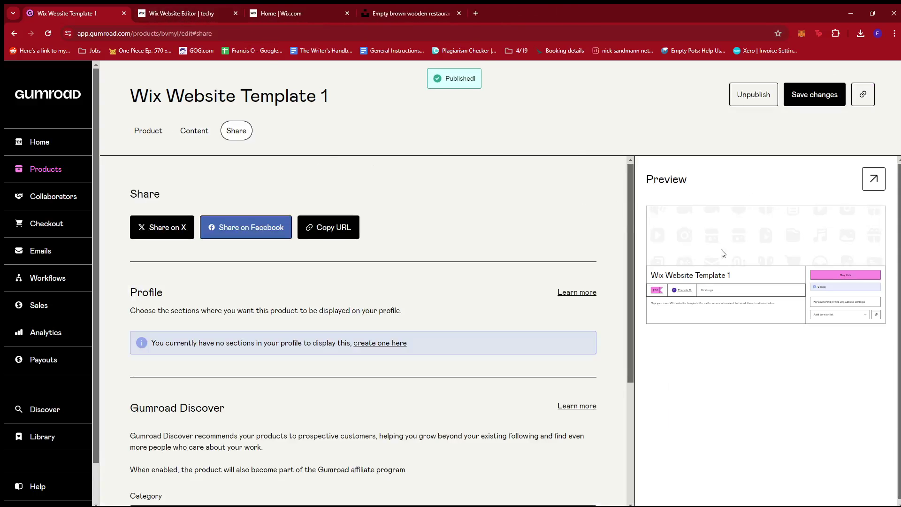
left_click(873, 178)
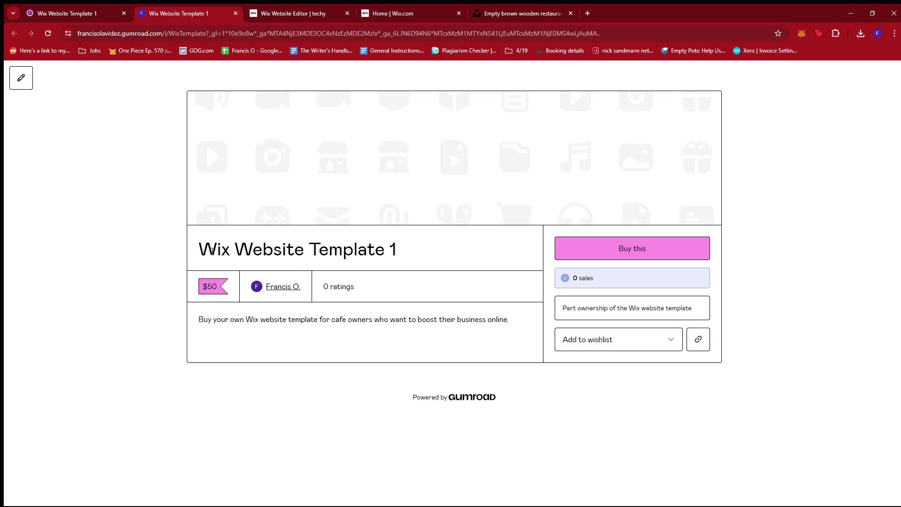
Step: Start a test purchase of the product and remove the duplicate cart item
left_click_drag(217, 249, 421, 250)
left_click(425, 249)
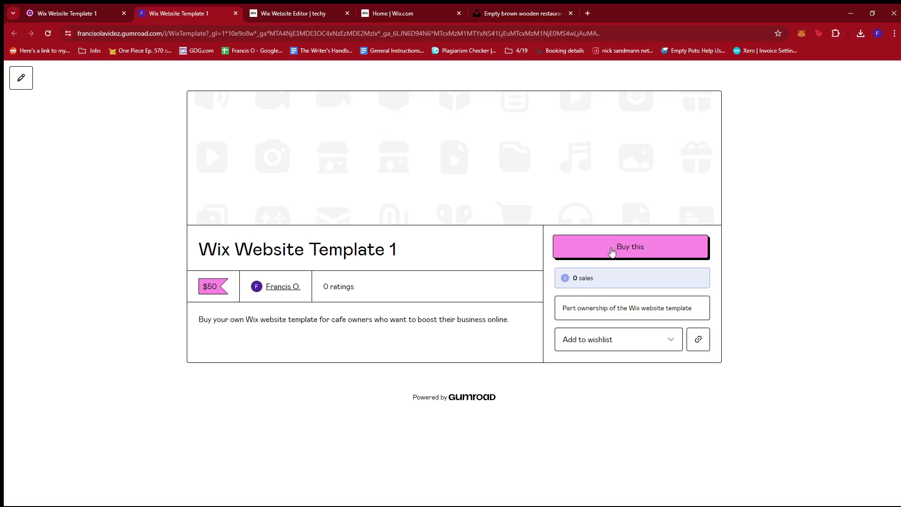
left_click(613, 251)
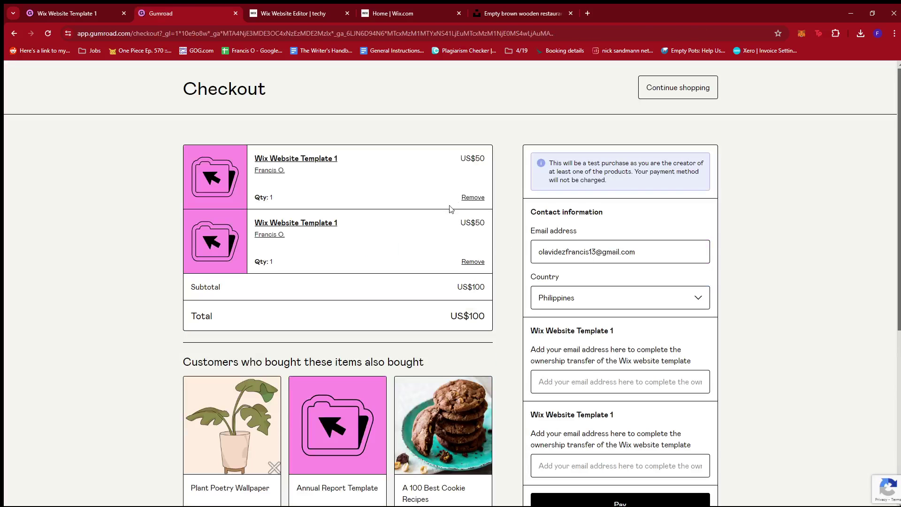
left_click(474, 197)
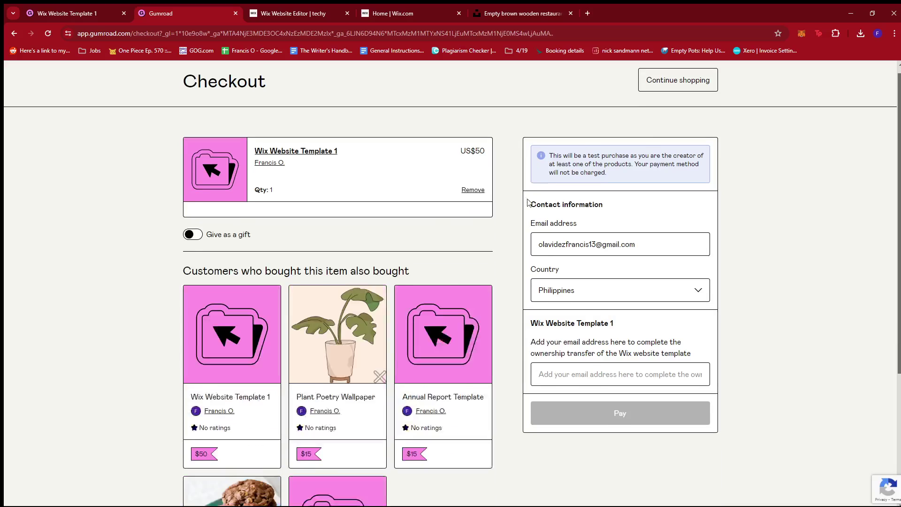
Step: Type 'email address' into the ownership-transfer email field as a test, then delete it
scroll(587, 221, "down", 2)
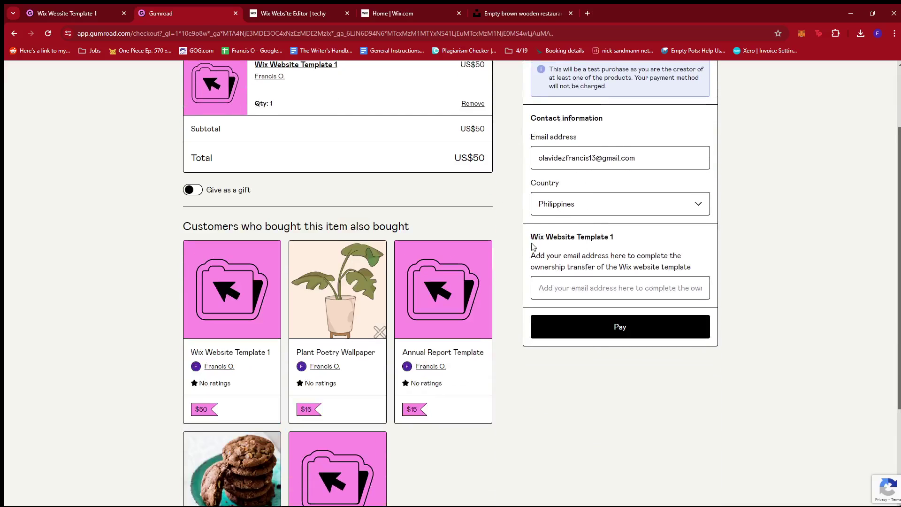
left_click_drag(531, 242, 643, 278)
left_click(644, 277)
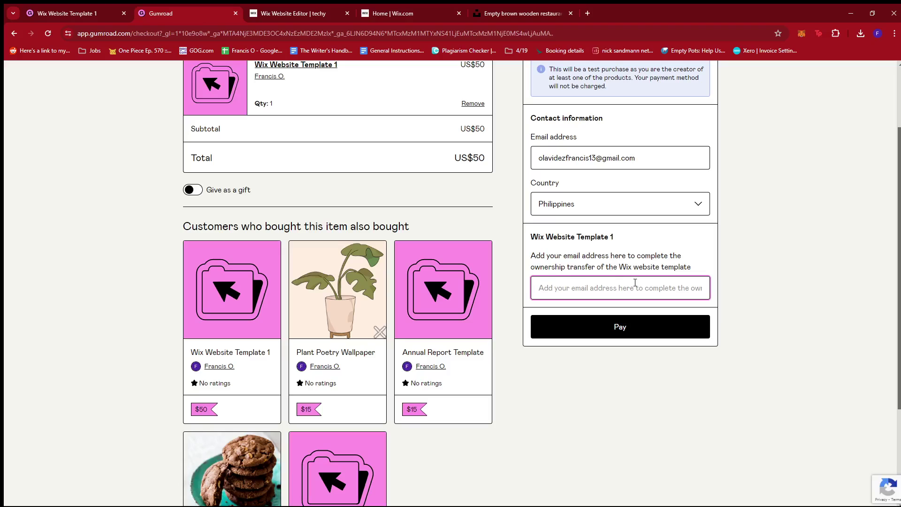
type("emai")
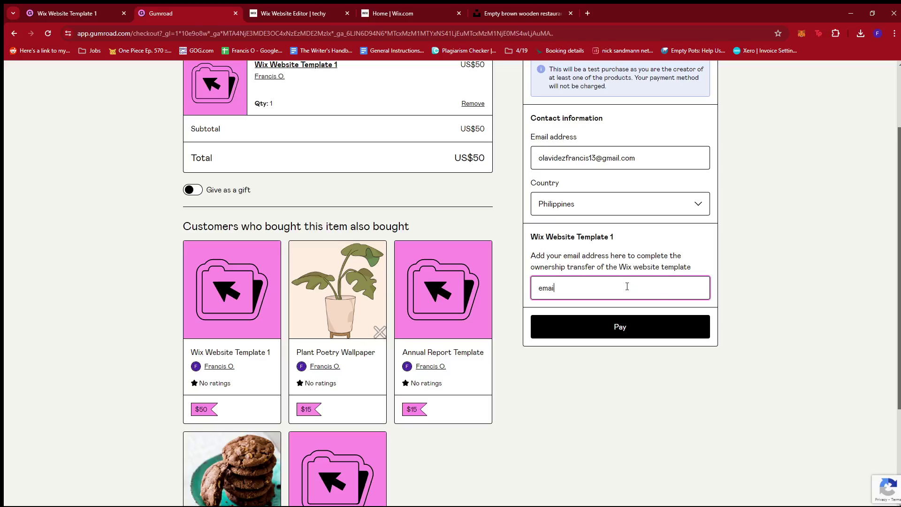
type("l address")
key("BackSpace")
key("BackSpace")
key("BackSpace")
key("BackSpace")
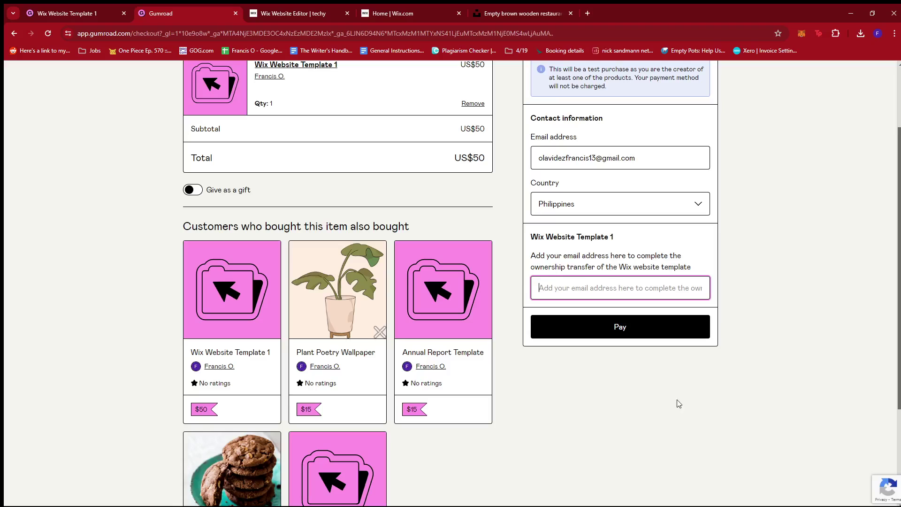
scroll(679, 403, "up", 2)
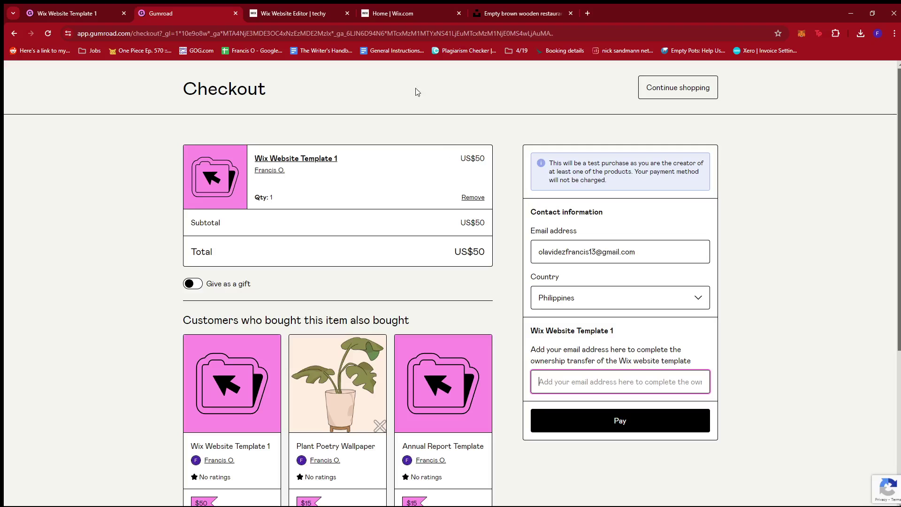
Step: Begin transferring the Techy site, entering the new owner's email address and choosing 'Someone else'
left_click(398, 10)
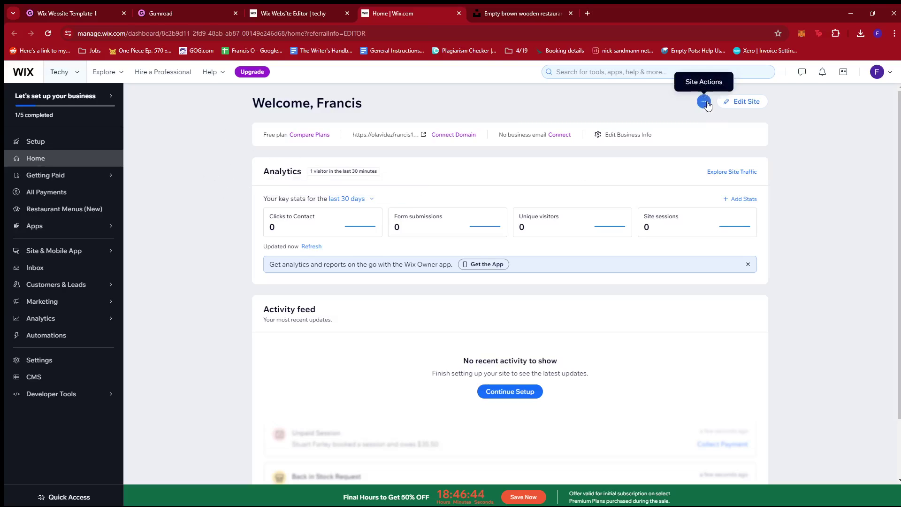
left_click(704, 102)
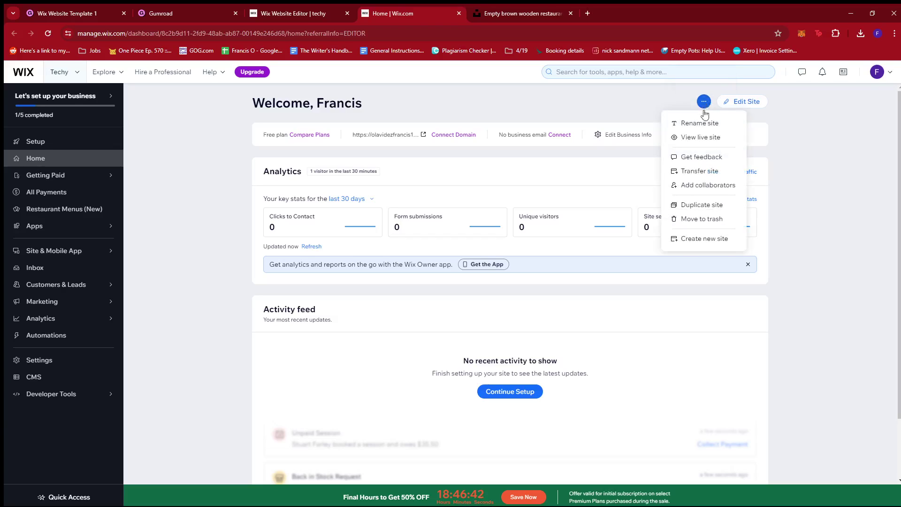
left_click(698, 171)
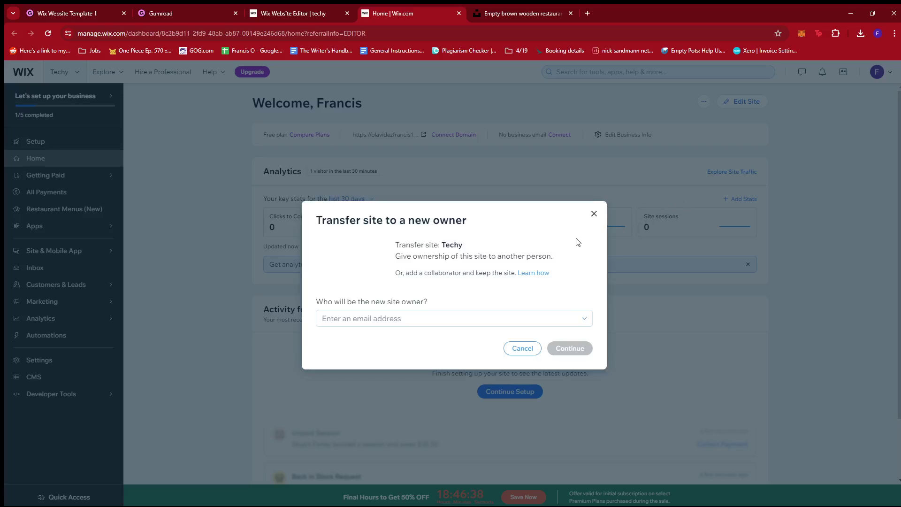
double_click(449, 244)
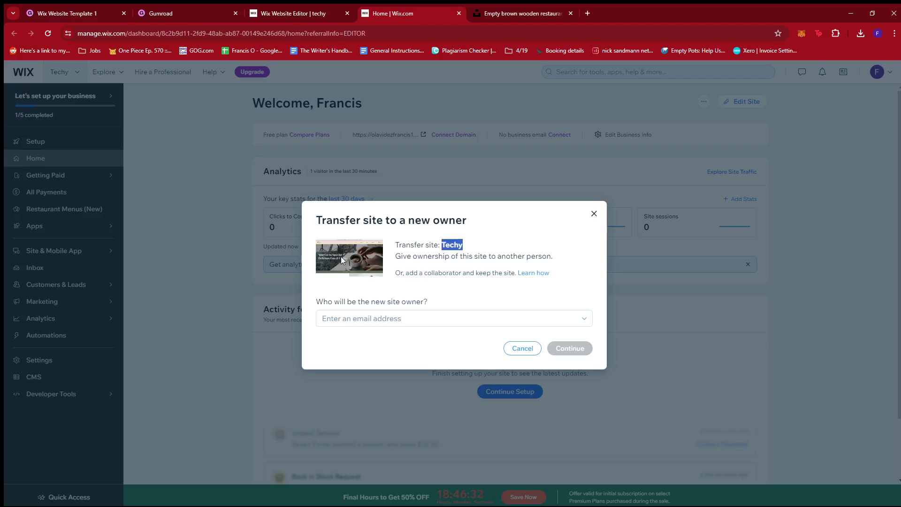
left_click(414, 319)
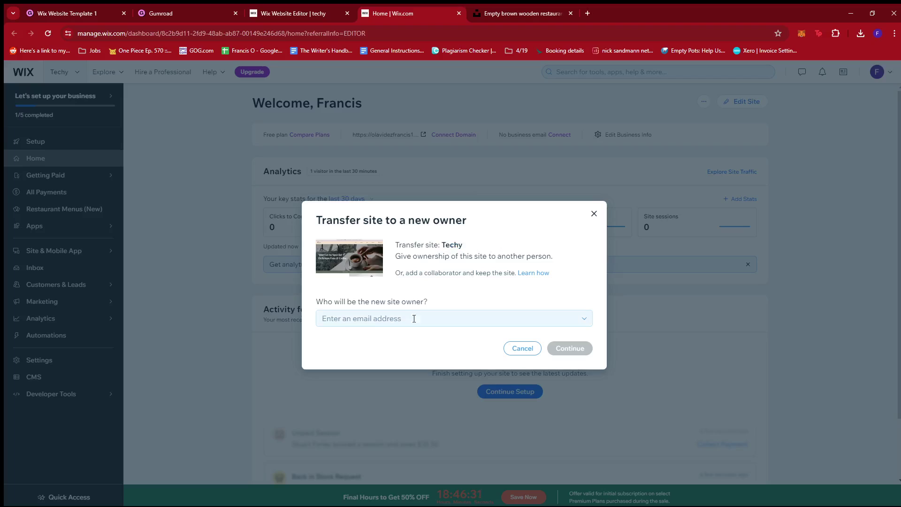
left_click(355, 322)
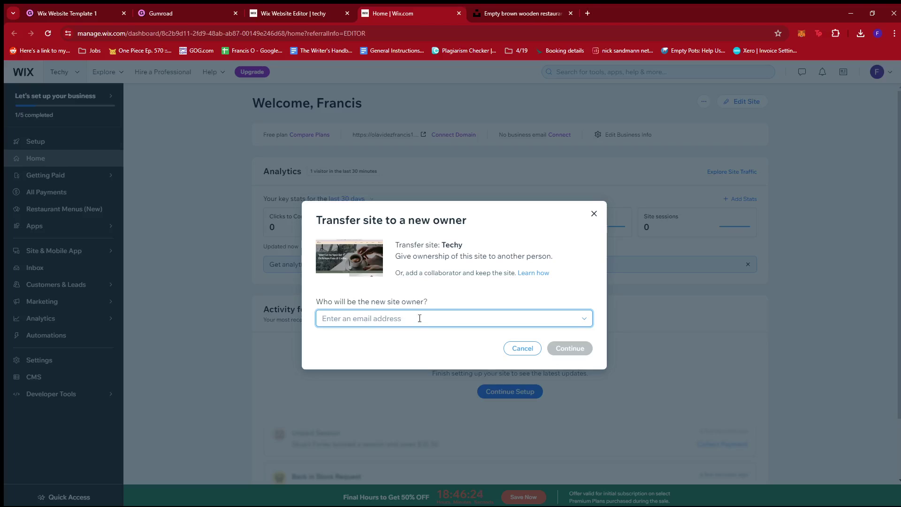
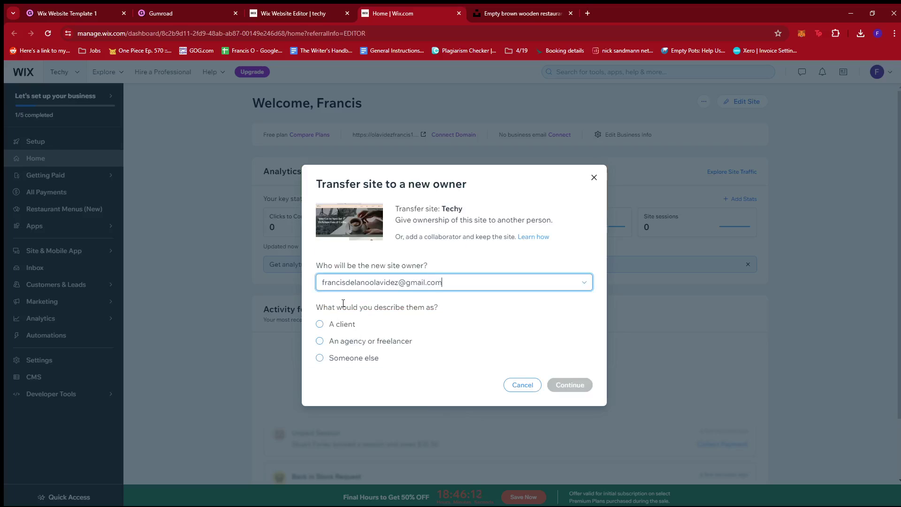
left_click(320, 358)
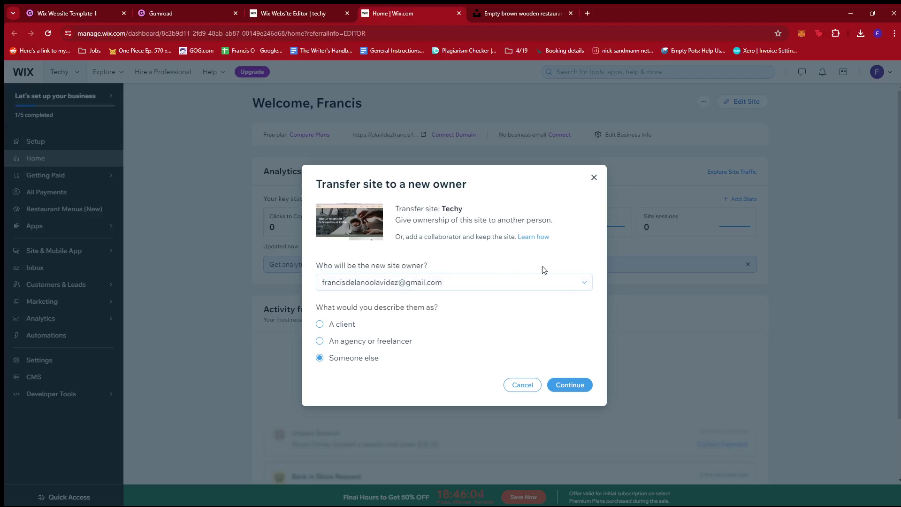
Step: Continue to the transfer options and tick 'Create a copy of this site', keeping the Co-Owner role
left_click(572, 386)
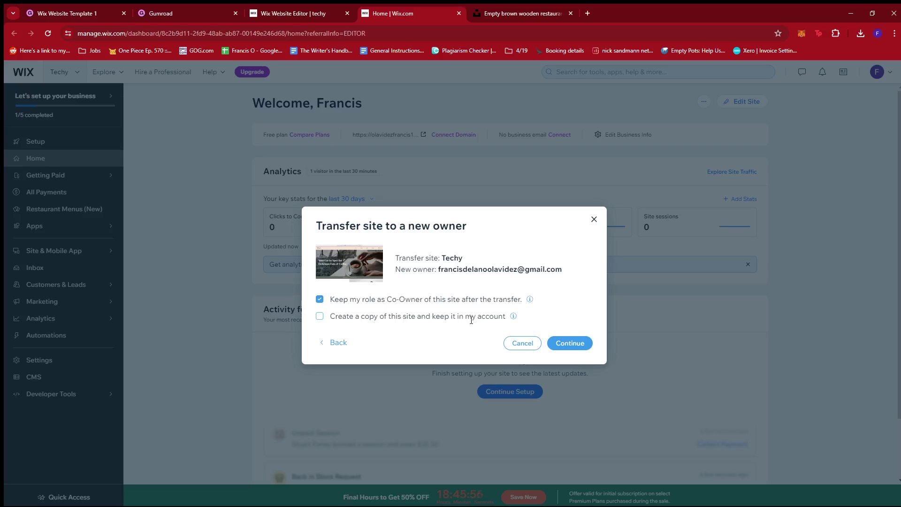
left_click(319, 317)
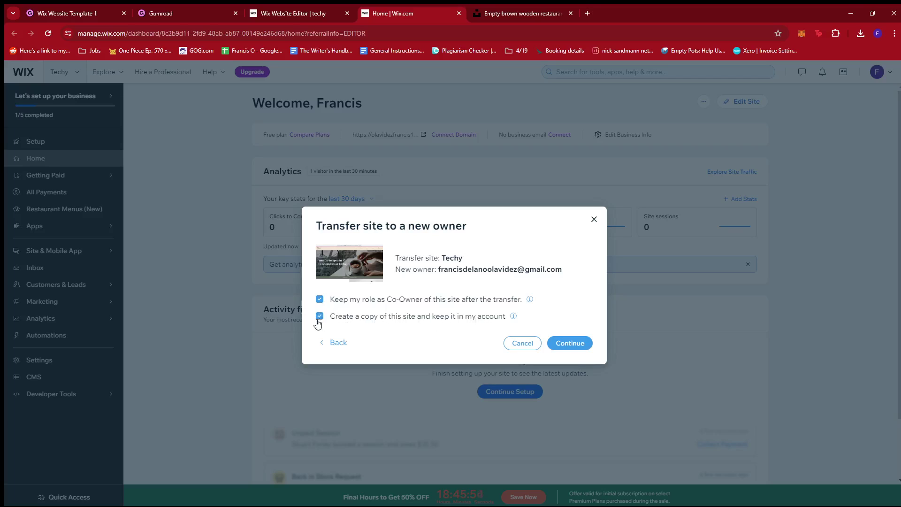